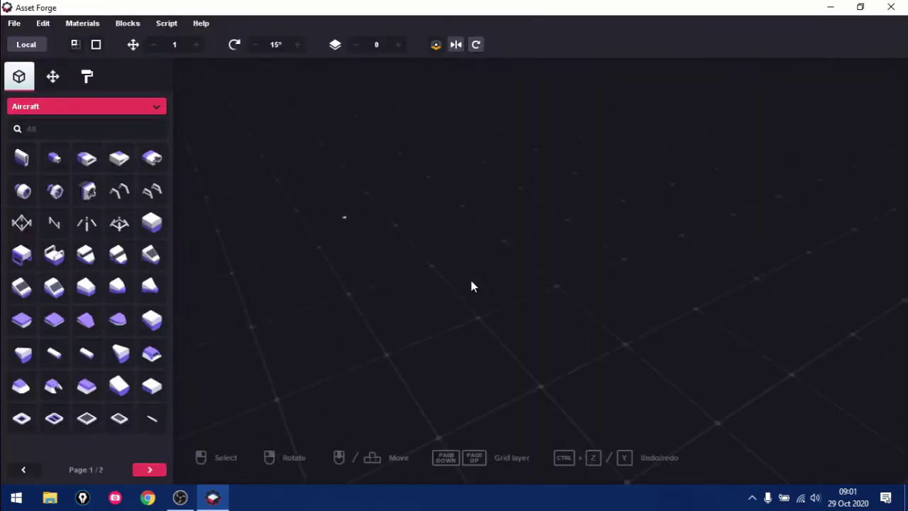
# Search all categories for 'radio' and place the radio block in the scene.
pyautogui.click(61, 106)
pyautogui.click(44, 118)
pyautogui.click(46, 108)
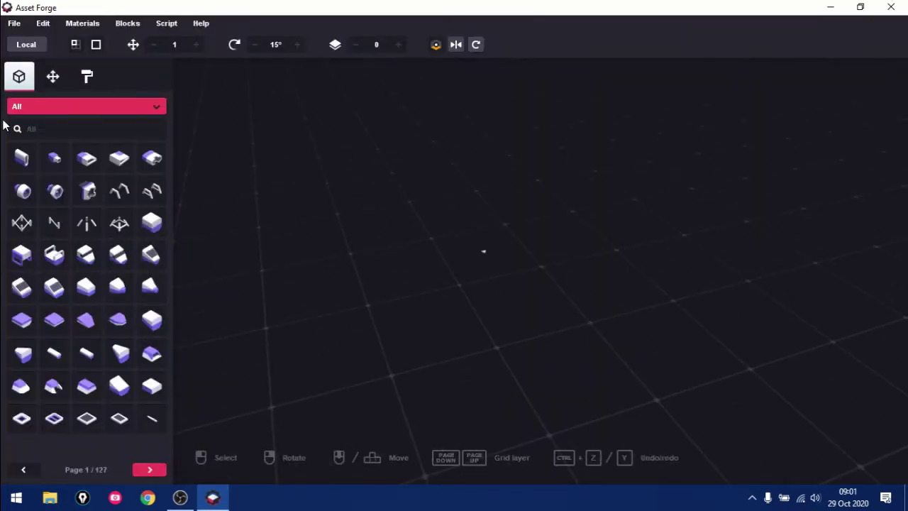
pyautogui.click(37, 131)
pyautogui.write('radio')
pyautogui.click(22, 157)
pyautogui.click(533, 319)
pyautogui.press('f')
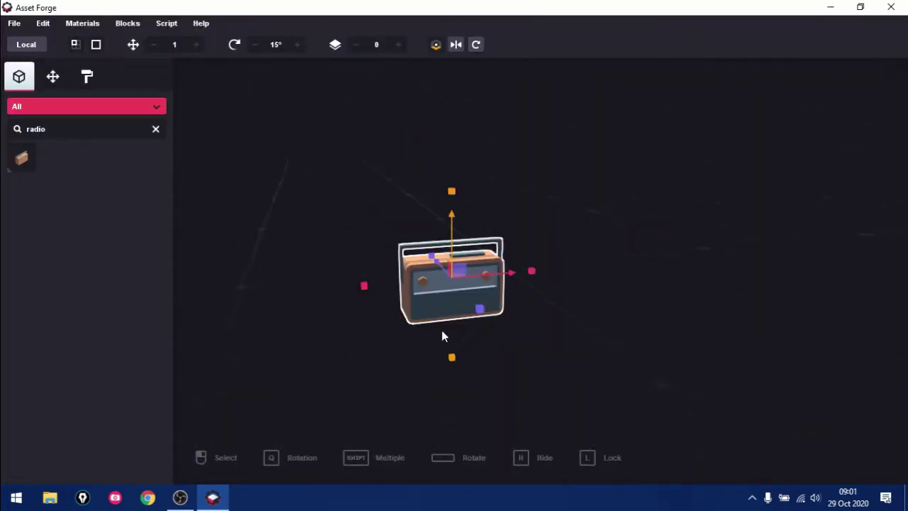
pyautogui.scroll(-5, 441, 340)
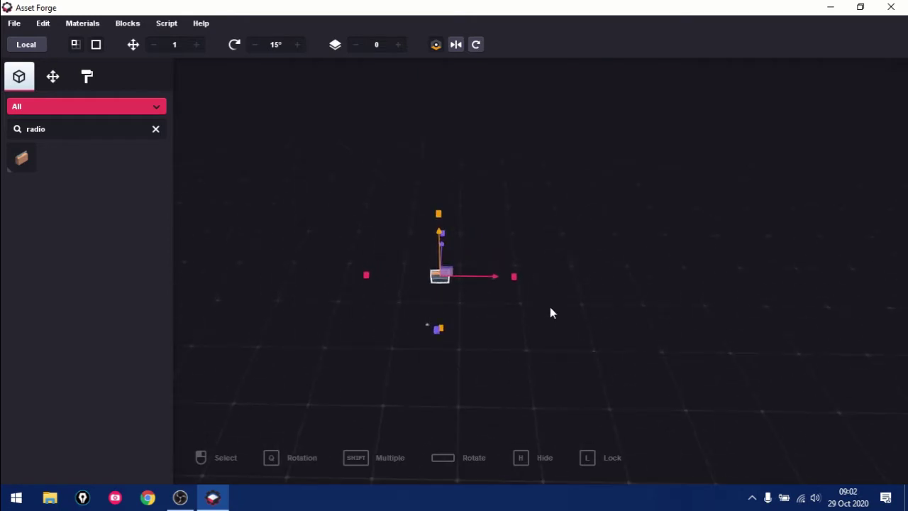
# Scale the radio to 10, 10, 10 and move it left to X −5.7.
pyautogui.click(52, 77)
pyautogui.click(79, 225)
pyautogui.write('10')
pyautogui.press('Tab')
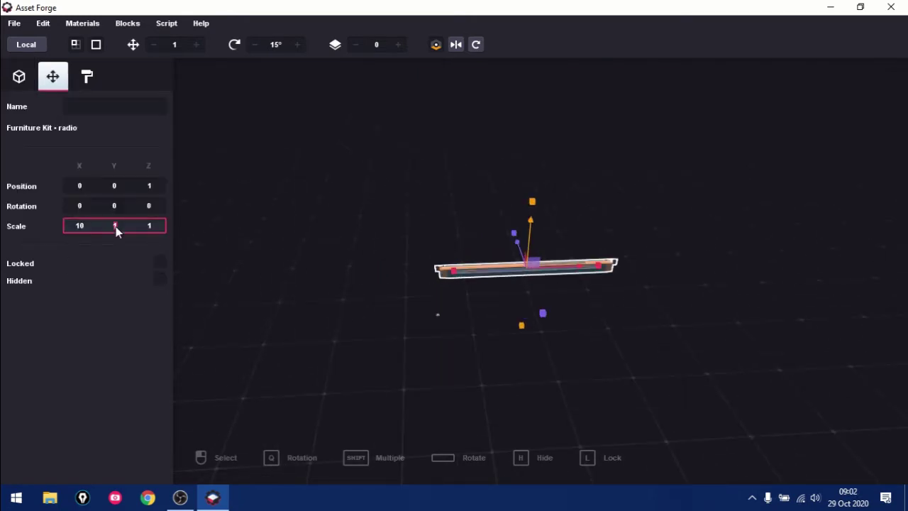
pyautogui.write('10')
pyautogui.press('Tab')
pyautogui.write('10')
pyautogui.press('Return')
pyautogui.moveTo(539, 234); pyautogui.dragTo(434, 282)
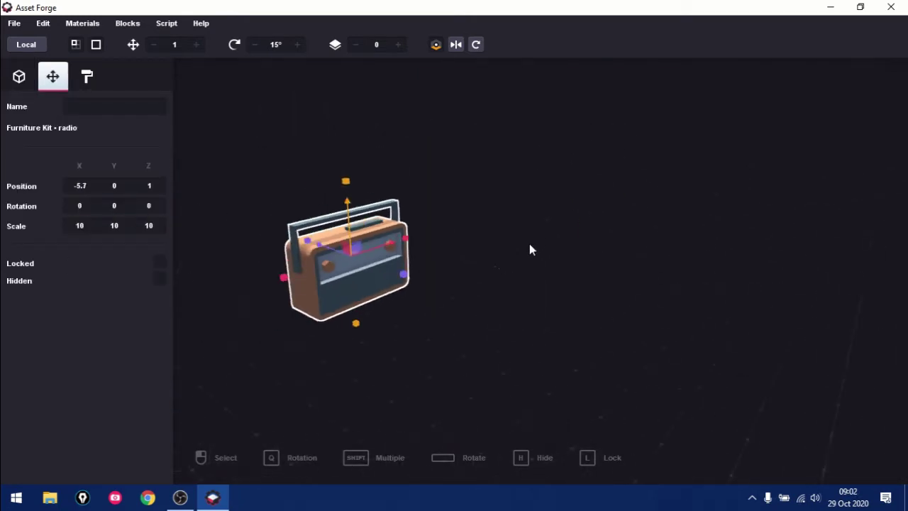
pyautogui.click(18, 76)
# Search for 'circle' and place the water circle block as a ground beside the radio.
pyautogui.click(125, 130)
pyautogui.write('circle')
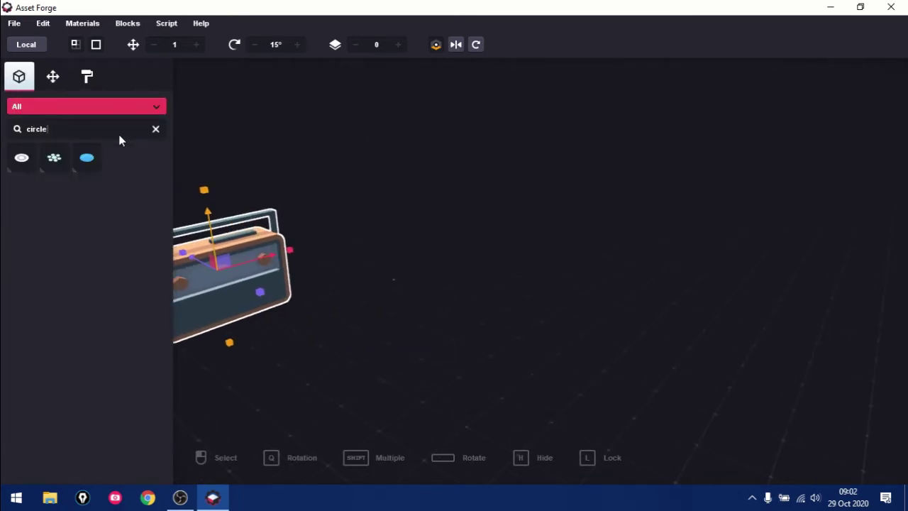
pyautogui.click(86, 158)
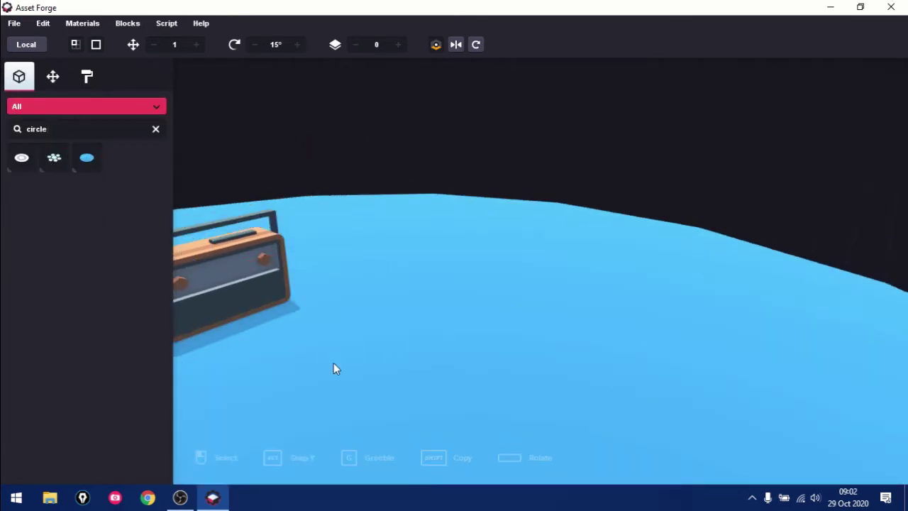
pyautogui.click(394, 383)
pyautogui.scroll(-3, 395, 384)
pyautogui.scroll(3, 541, 239)
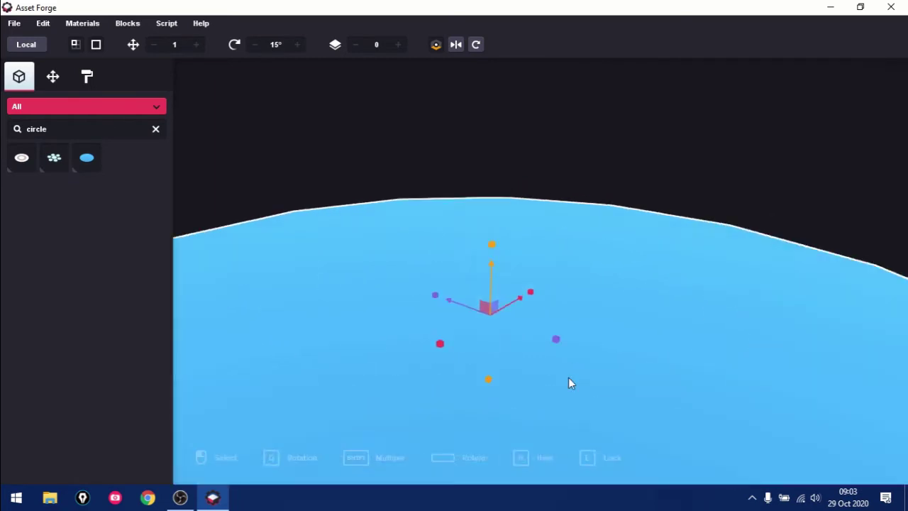
pyautogui.moveTo(569, 381); pyautogui.dragTo(636, 255, button='right')
# Paint the circle with a new magenta material, colour #C045DF.
pyautogui.click(87, 77)
pyautogui.click(82, 23)
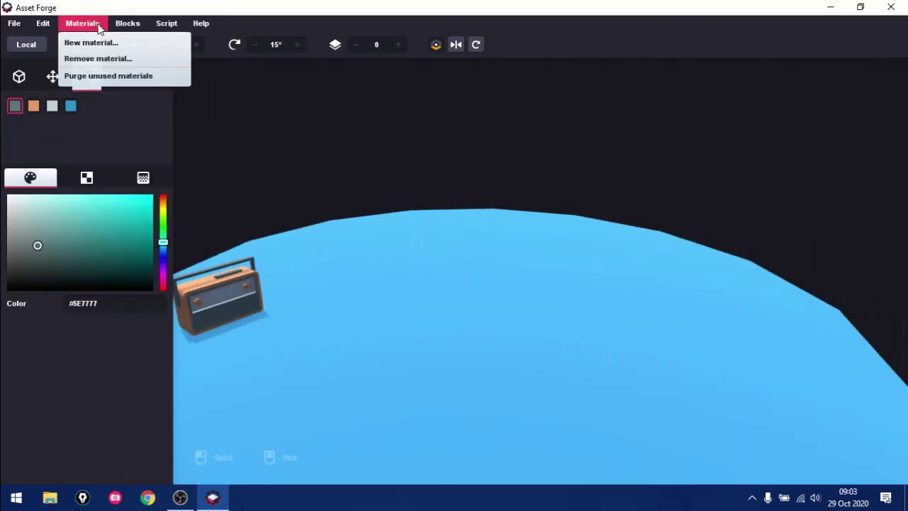
pyautogui.click(90, 40)
pyautogui.click(506, 330)
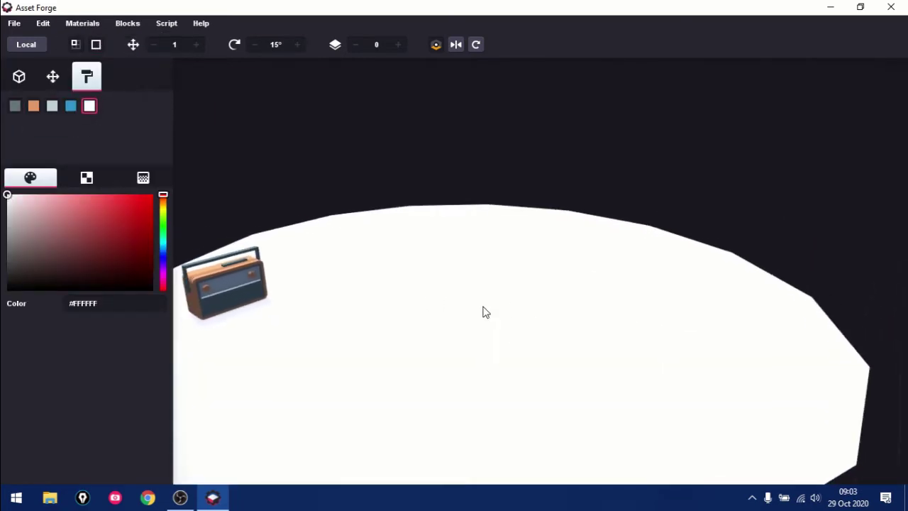
pyautogui.click(108, 206)
pyautogui.click(162, 273)
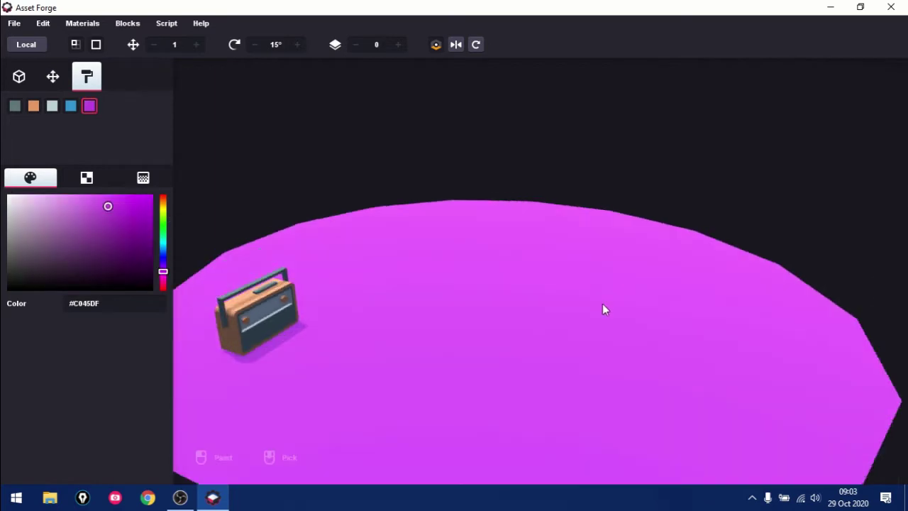
pyautogui.click(18, 76)
pyautogui.click(59, 106)
pyautogui.scroll(-3, 81, 175)
# Place a cylinderSquare primitive rotated 90° and raise it above the ground.
pyautogui.click(75, 195)
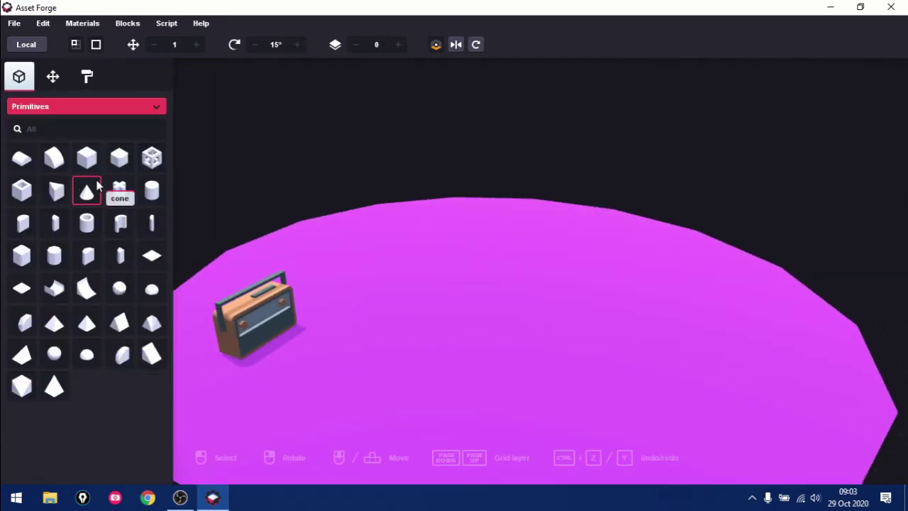
pyautogui.click(297, 44)
pyautogui.click(475, 45)
pyautogui.moveTo(483, 358); pyautogui.dragTo(484, 340)
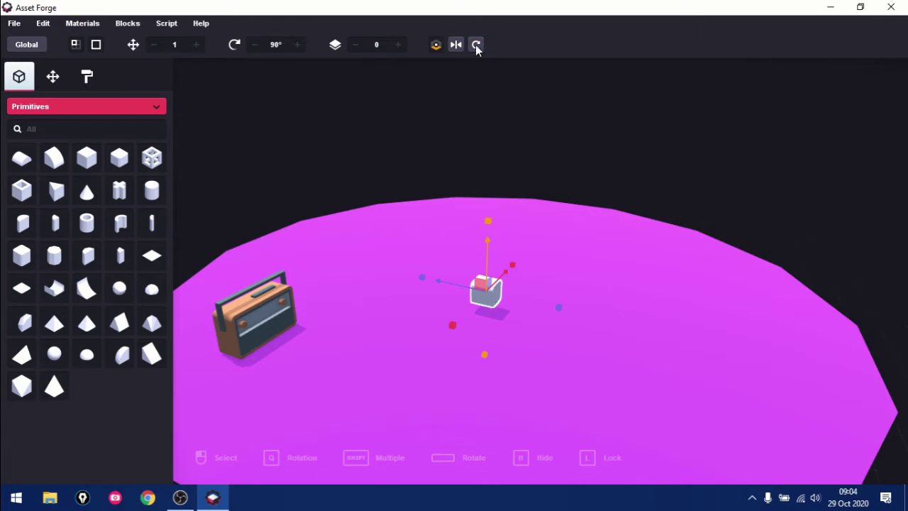
pyautogui.moveTo(503, 314); pyautogui.dragTo(518, 310)
# Set the box's Y and Z scale to 3 and 5 and lift it to Y 2.5.
pyautogui.click(52, 77)
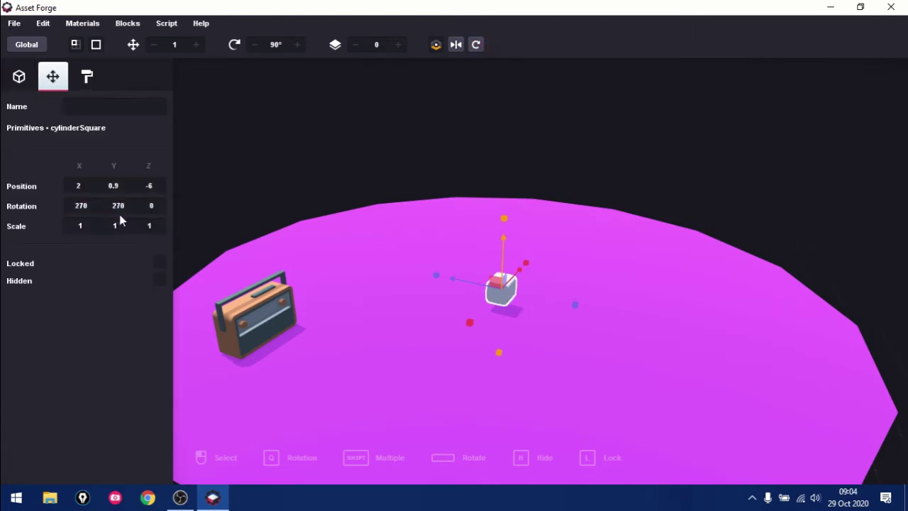
pyautogui.write('10')
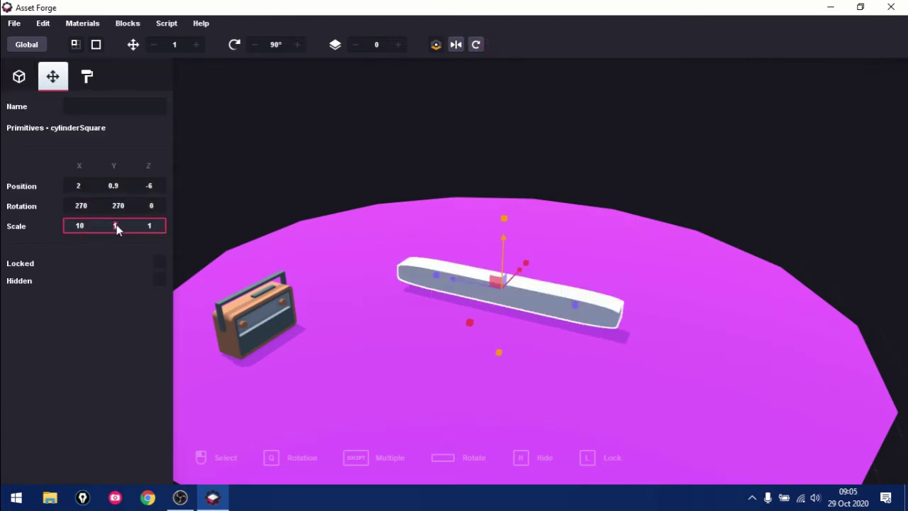
pyautogui.click(115, 226)
pyautogui.write('5')
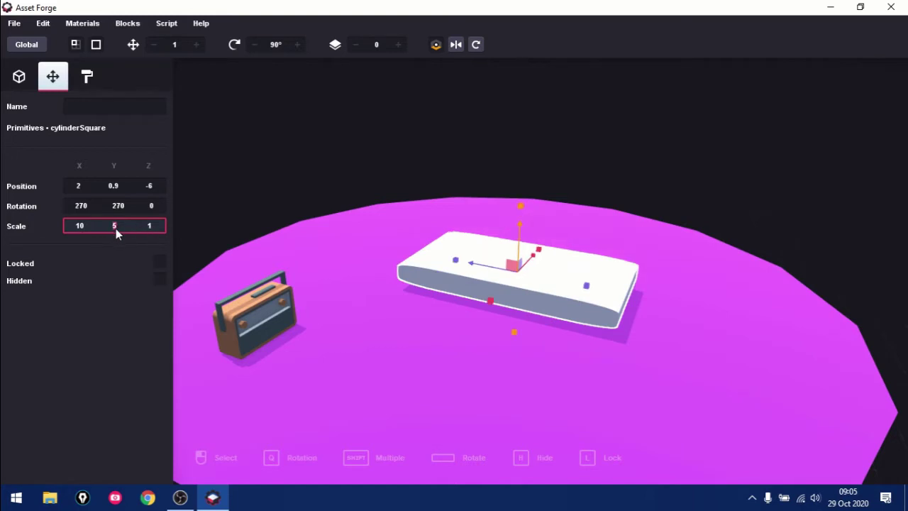
pyautogui.write('3')
pyautogui.click(151, 226)
pyautogui.write('5')
pyautogui.press('Return')
pyautogui.moveTo(512, 205); pyautogui.dragTo(512, 199)
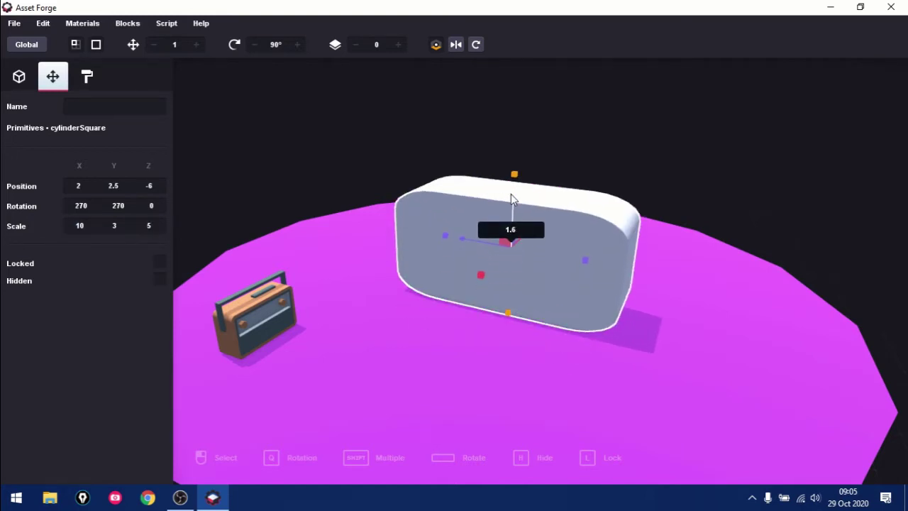
# Set the box's X scale to 8.
pyautogui.moveTo(512, 198)
pyautogui.mouseDown(button='right')
pyautogui.moveTo(509, 368)
pyautogui.moveTo(582, 360)
pyautogui.mouseUp(button='right')
pyautogui.click(78, 226)
pyautogui.write('8')
pyautogui.press('Return')
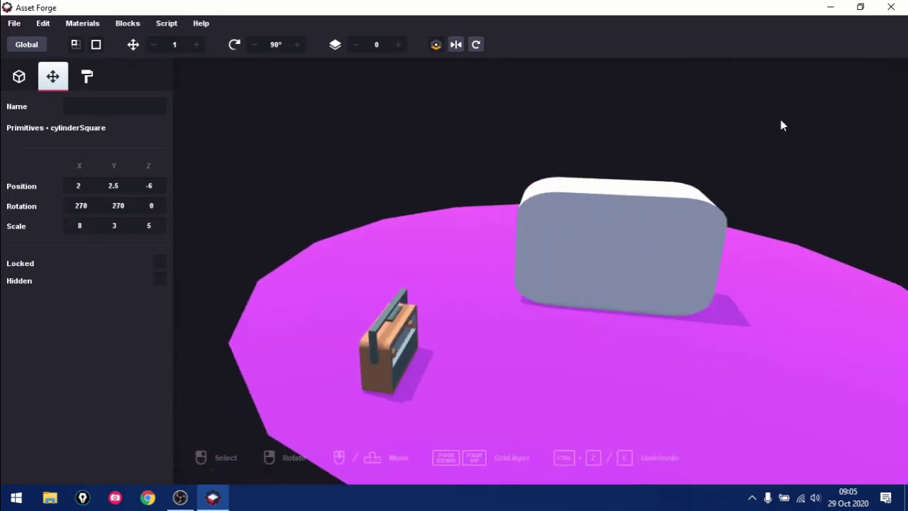
pyautogui.click(18, 77)
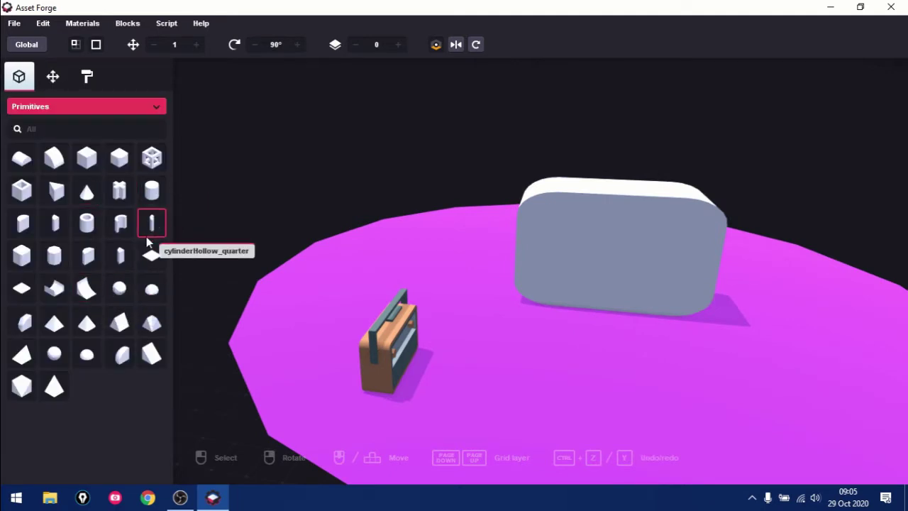
# Search for 'bar' and place the attachment_barrelThin part on the box.
pyautogui.click(156, 107)
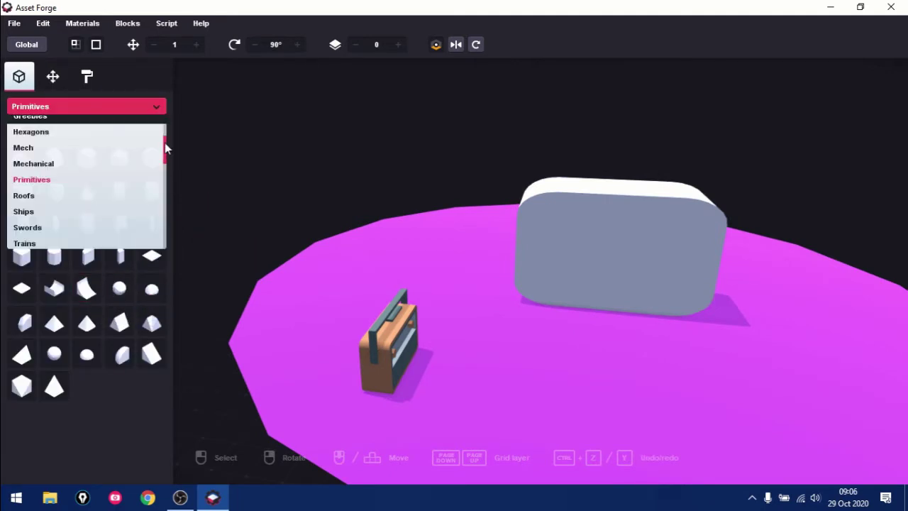
pyautogui.click(104, 126)
pyautogui.click(108, 132)
pyautogui.write('arch')
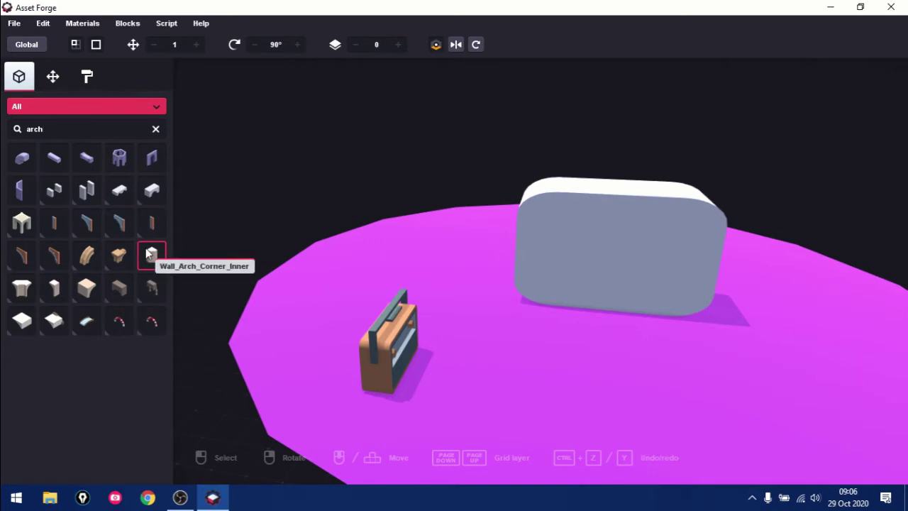
pyautogui.click(156, 131)
pyautogui.write('bar')
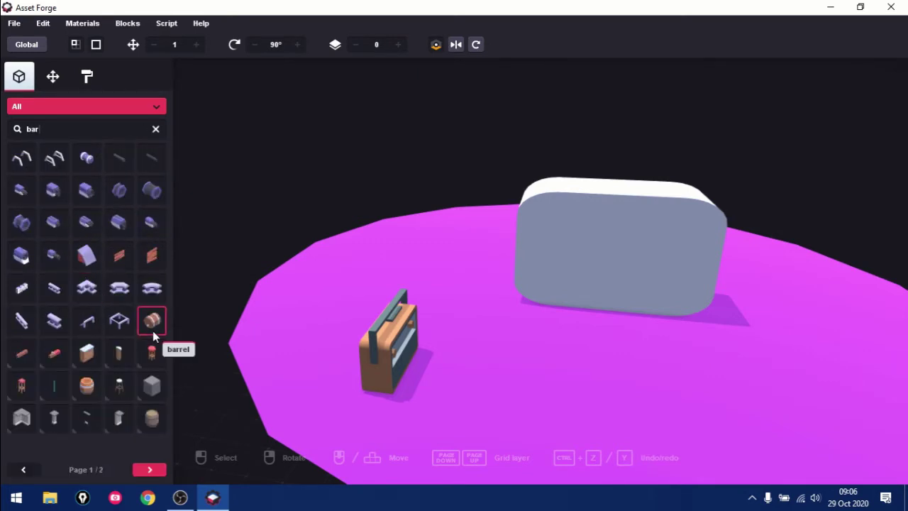
pyautogui.click(150, 469)
pyautogui.click(23, 470)
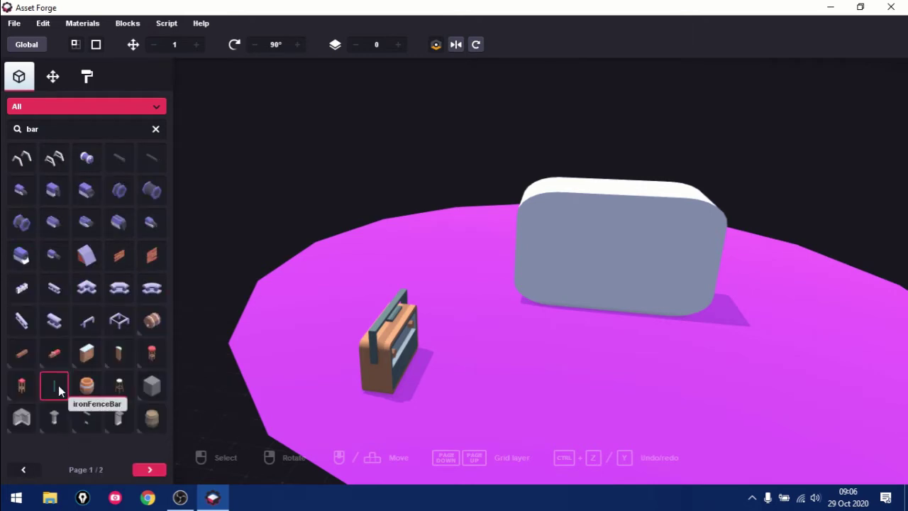
pyautogui.click(155, 159)
pyautogui.click(596, 198)
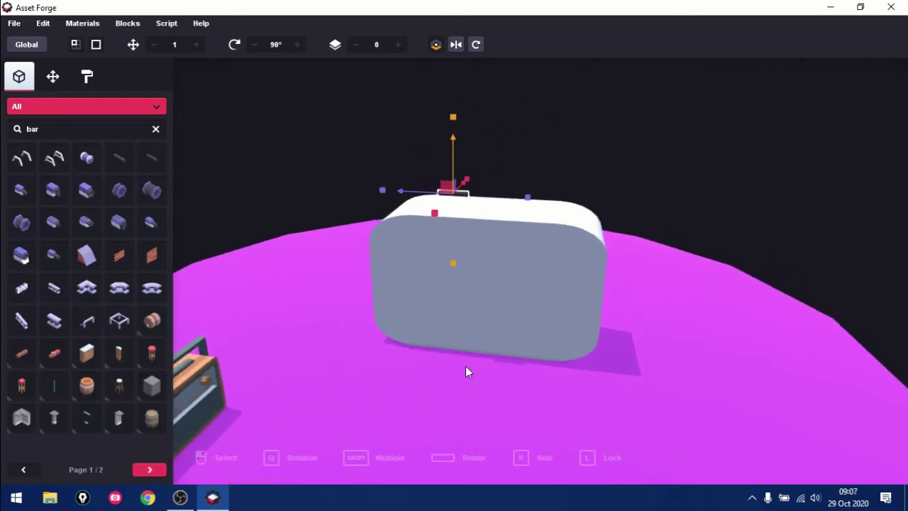
# Scale the bar to 2, 2, 5 and lower it lengthwise onto the box top.
pyautogui.moveTo(465, 366); pyautogui.dragTo(96, 227, button='right')
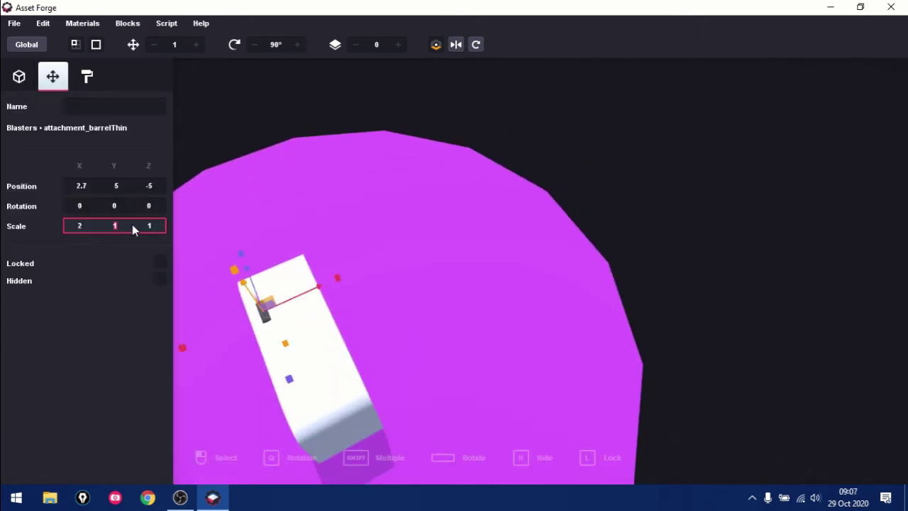
pyautogui.write('2')
pyautogui.press('Tab')
pyautogui.write('6')
pyautogui.press('Tab')
pyautogui.moveTo(500, 416); pyautogui.dragTo(152, 227, button='right')
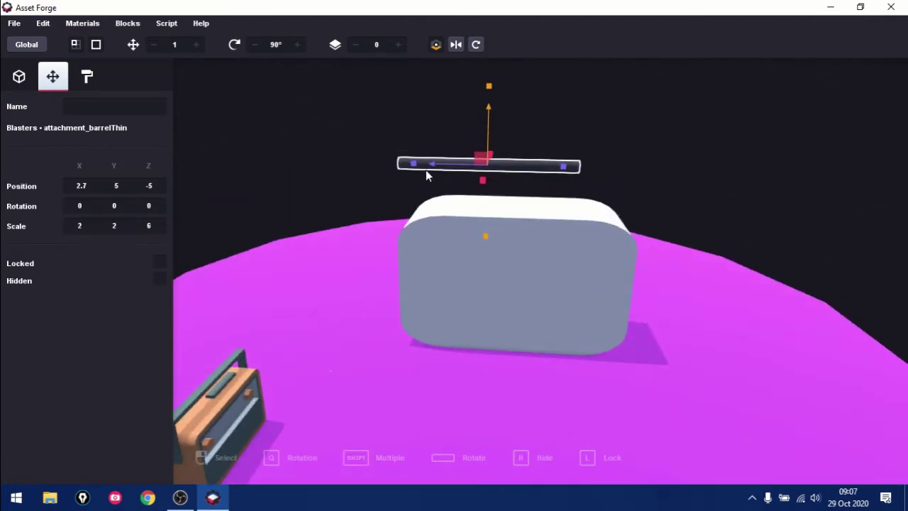
pyautogui.moveTo(426, 171); pyautogui.dragTo(464, 164)
pyautogui.moveTo(512, 280); pyautogui.dragTo(338, 201, button='right')
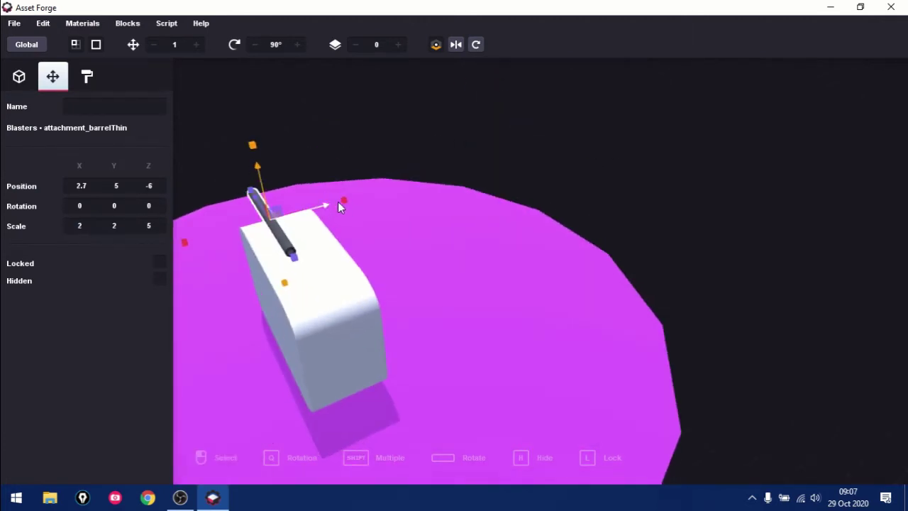
pyautogui.moveTo(337, 201); pyautogui.dragTo(373, 306)
pyautogui.moveTo(372, 306)
pyautogui.mouseDown(button='right')
pyautogui.moveTo(554, 219)
pyautogui.moveTo(360, 239)
pyautogui.moveTo(618, 291)
pyautogui.mouseUp(button='right')
pyautogui.click(18, 77)
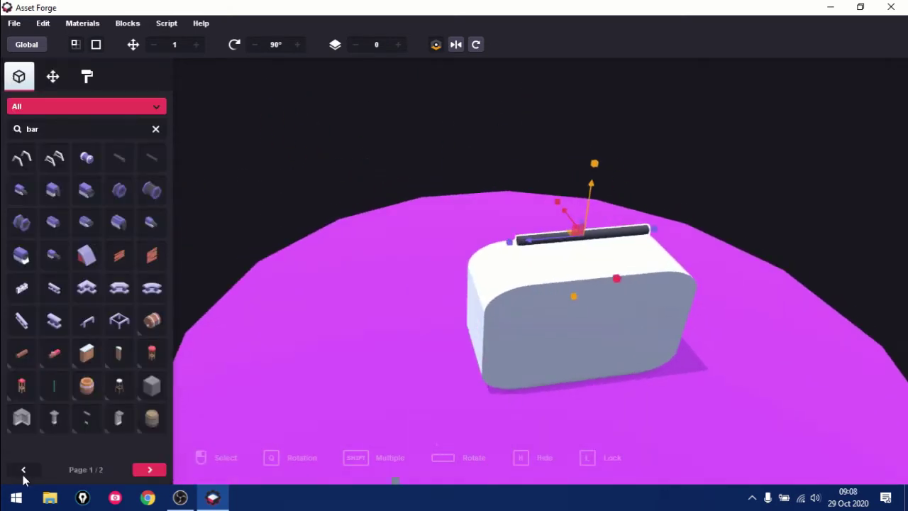
# Search for 'arch' and place an arch on the block top, turned 90°.
pyautogui.click(156, 128)
pyautogui.write('arch')
pyautogui.click(149, 320)
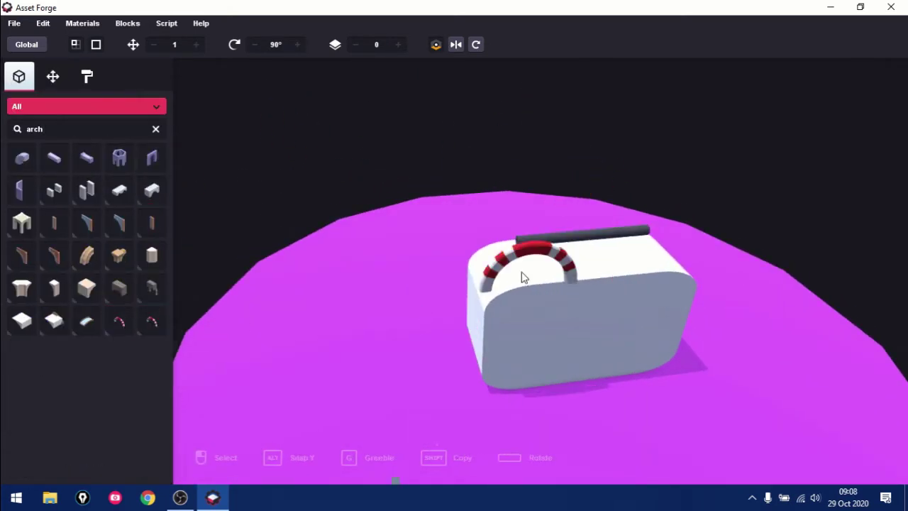
pyautogui.click(523, 273)
pyautogui.click(476, 44)
pyautogui.moveTo(496, 212); pyautogui.dragTo(355, 248, button='right')
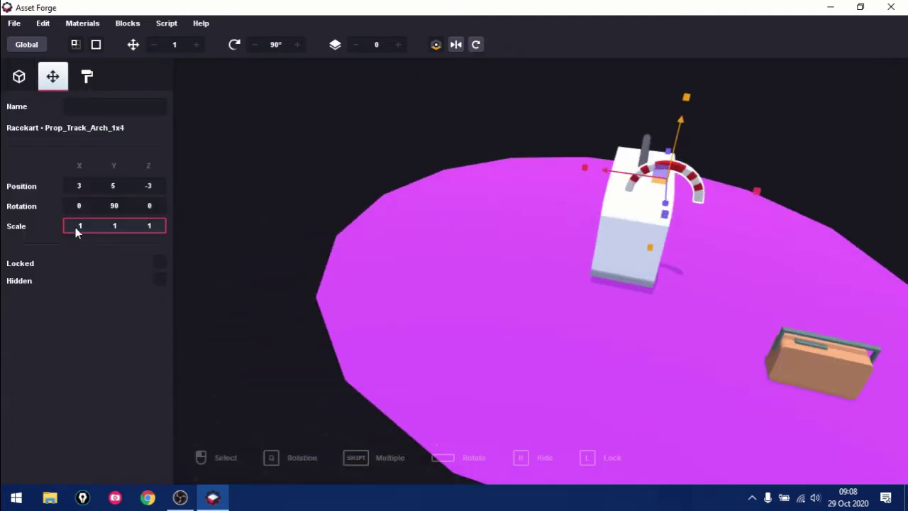
# Scale the arch to 0.5 and move it to the bar's end.
pyautogui.write('0.5')
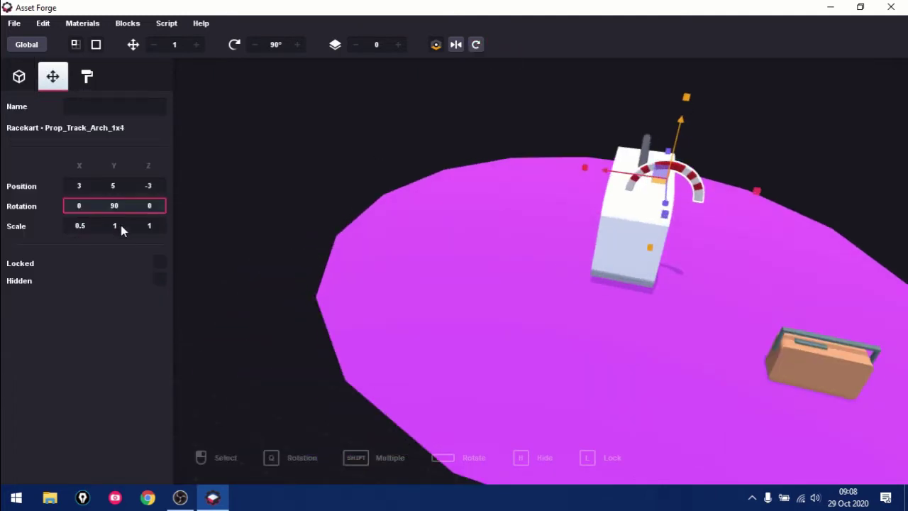
pyautogui.write('.5')
pyautogui.click(146, 225)
pyautogui.write('0.5')
pyautogui.press('Return')
pyautogui.moveTo(707, 242); pyautogui.dragTo(665, 212, button='right')
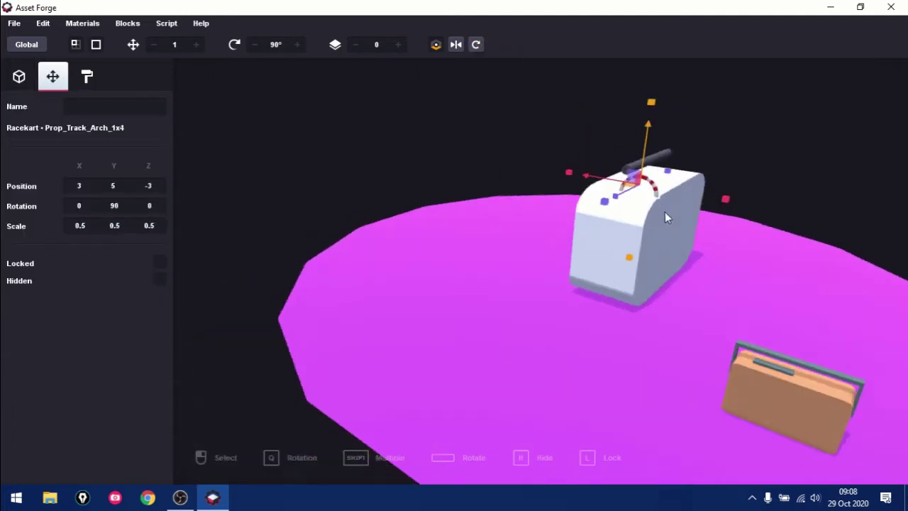
pyautogui.moveTo(665, 211); pyautogui.dragTo(578, 169)
pyautogui.moveTo(578, 168)
pyautogui.mouseDown(button='right')
pyautogui.moveTo(512, 324)
pyautogui.moveTo(427, 353)
pyautogui.mouseUp(button='right')
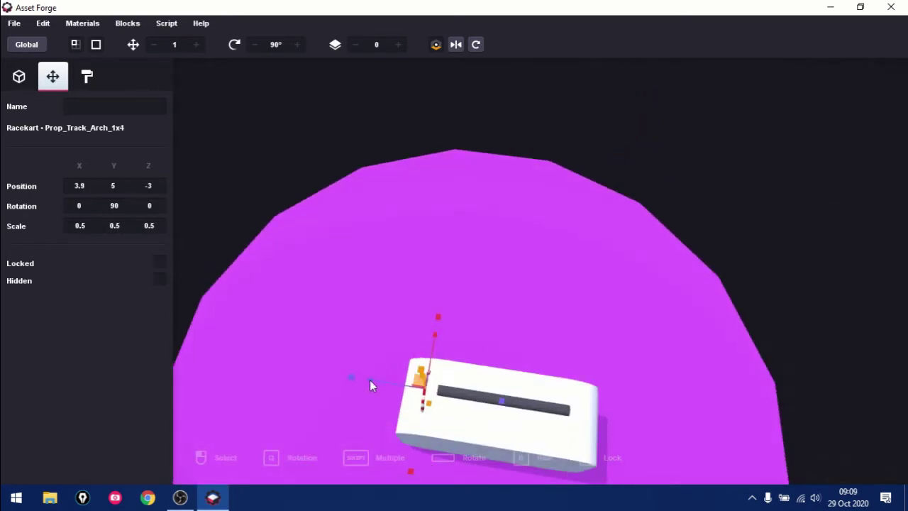
pyautogui.moveTo(369, 385); pyautogui.dragTo(383, 382)
pyautogui.moveTo(384, 383)
pyautogui.mouseDown(button='right')
pyautogui.moveTo(760, 154)
pyautogui.moveTo(711, 179)
pyautogui.mouseUp(button='right')
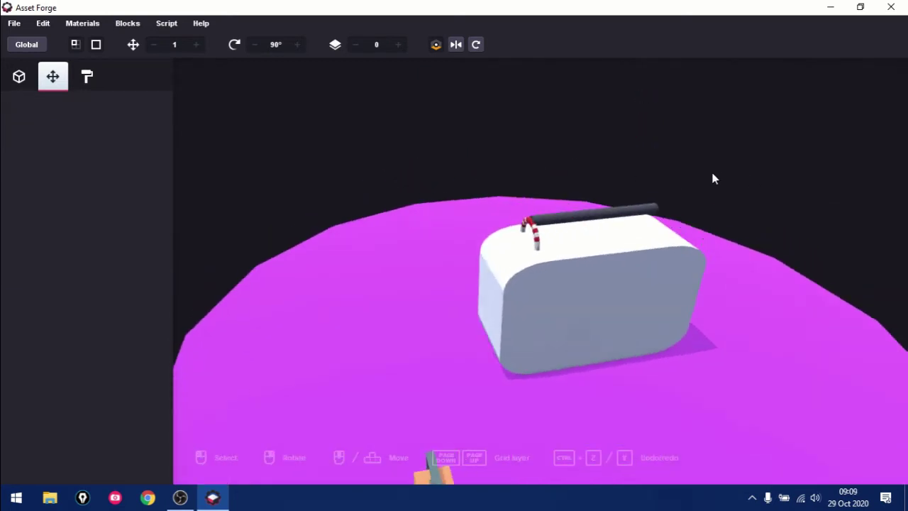
pyautogui.click(595, 213)
pyautogui.moveTo(602, 161)
pyautogui.mouseDown(button='right')
pyautogui.moveTo(777, 200)
pyautogui.moveTo(638, 284)
pyautogui.mouseUp(button='right')
# Paint the arch dark and put a second arch at the bar's far end.
pyautogui.click(86, 77)
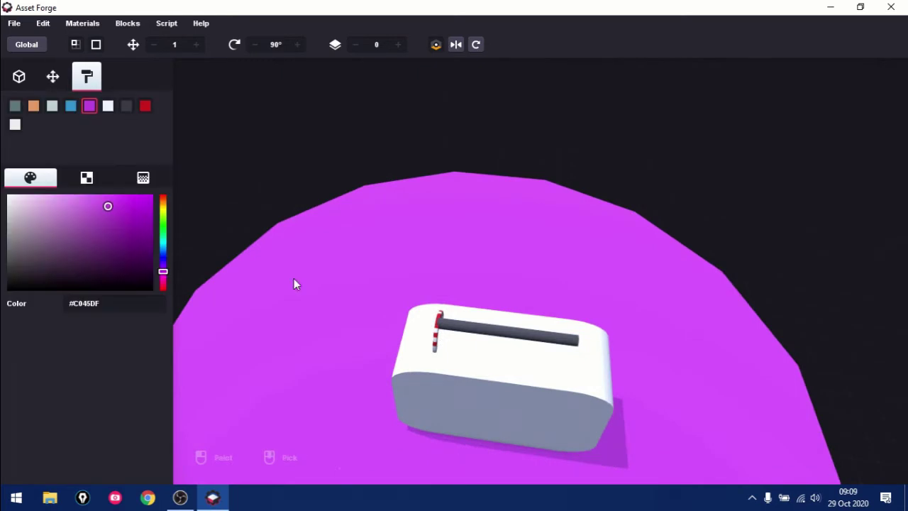
pyautogui.click(53, 77)
pyautogui.click(482, 339)
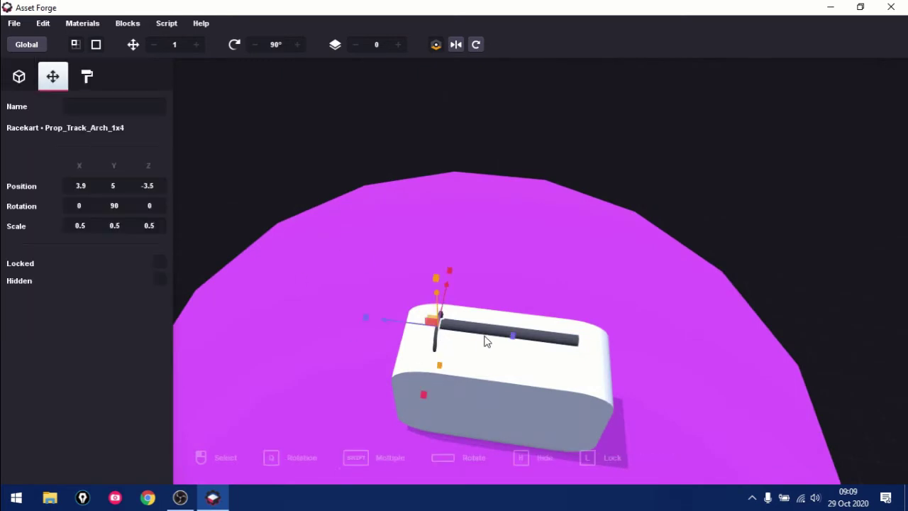
pyautogui.moveTo(486, 340)
pyautogui.mouseDown()
pyautogui.moveTo(543, 341)
pyautogui.moveTo(523, 340)
pyautogui.moveTo(496, 321)
pyautogui.mouseUp()
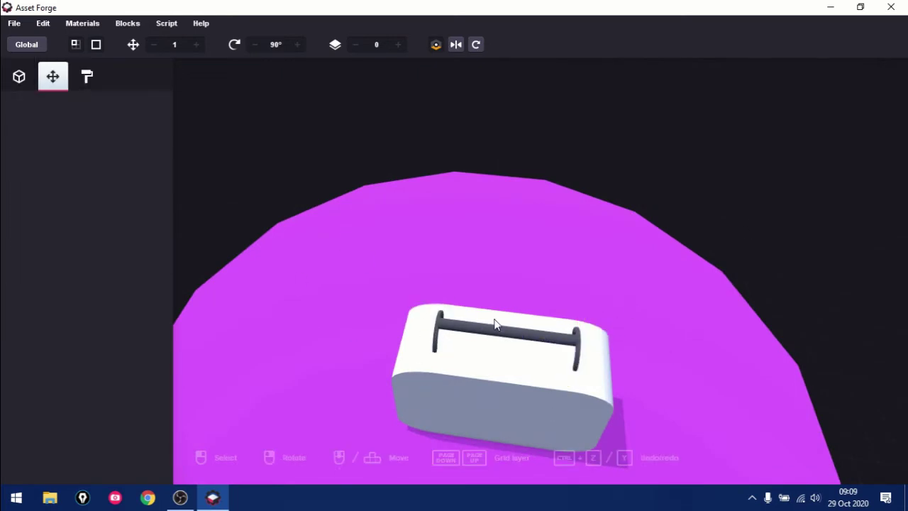
pyautogui.moveTo(496, 320)
pyautogui.mouseDown(button='right')
pyautogui.moveTo(509, 250)
pyautogui.moveTo(528, 254)
pyautogui.mouseUp(button='right')
# Pick the rounded cube from the Primitives category.
pyautogui.click(19, 76)
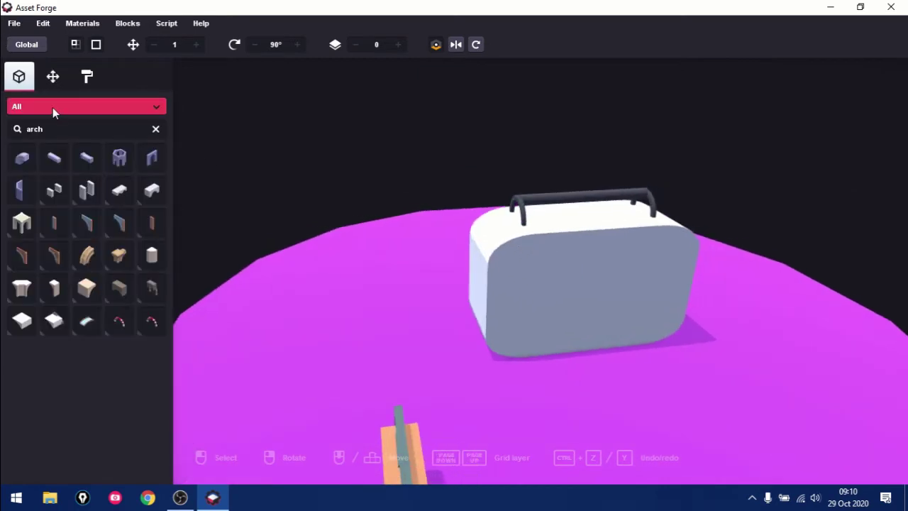
pyautogui.click(52, 106)
pyautogui.scroll(-3, 67, 196)
pyautogui.click(61, 217)
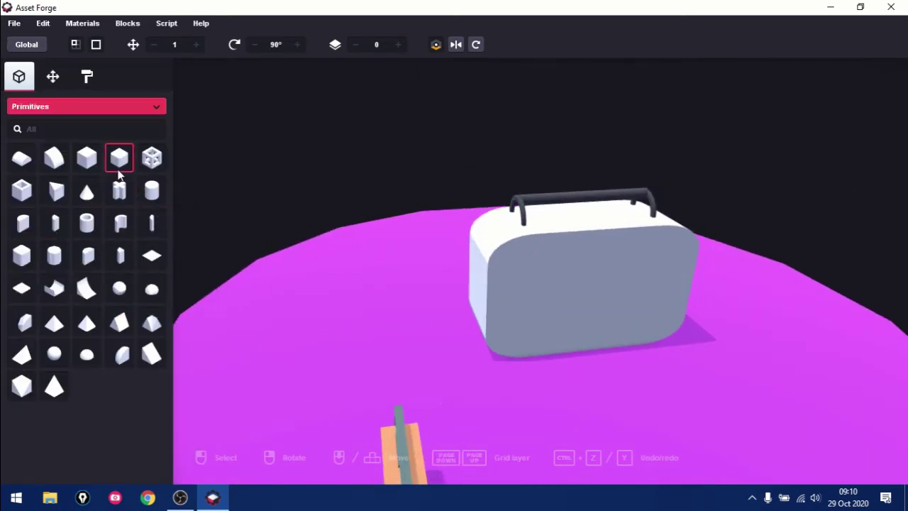
pyautogui.click(55, 259)
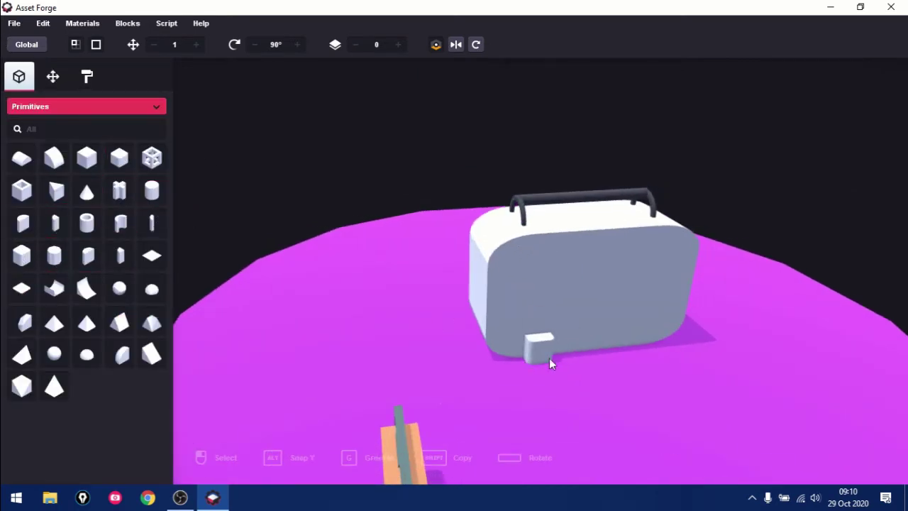
# Rotate the cube 90° on Z, stretch it to 3, 1, 7, and raise it up the radio front.
pyautogui.click(435, 44)
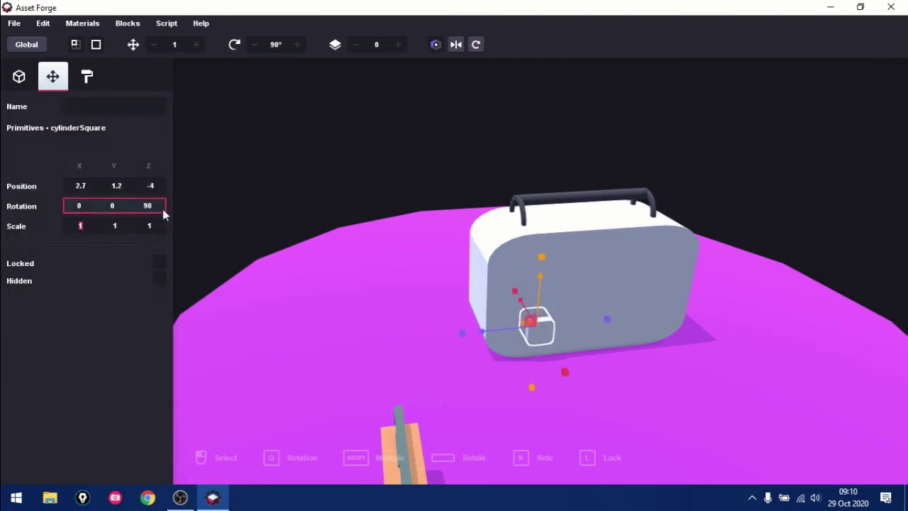
pyautogui.moveTo(148, 225); pyautogui.dragTo(150, 210)
pyautogui.moveTo(485, 332); pyautogui.dragTo(542, 333)
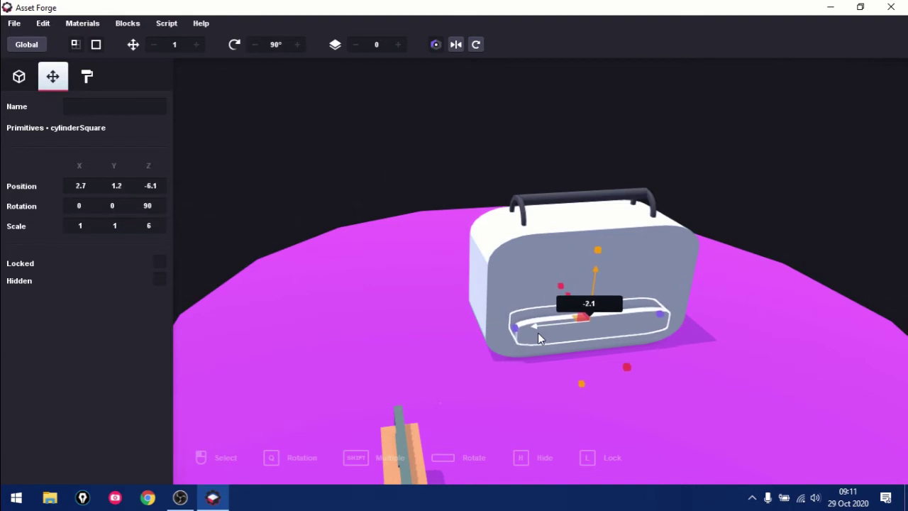
pyautogui.moveTo(567, 319); pyautogui.dragTo(462, 283, button='middle')
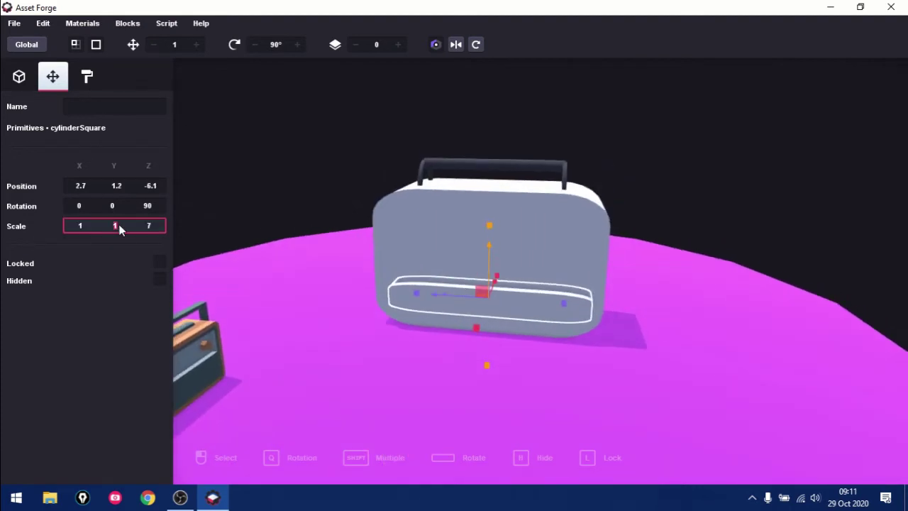
pyautogui.moveTo(489, 224)
pyautogui.mouseDown()
pyautogui.moveTo(489, 195)
pyautogui.moveTo(437, 277)
pyautogui.mouseUp()
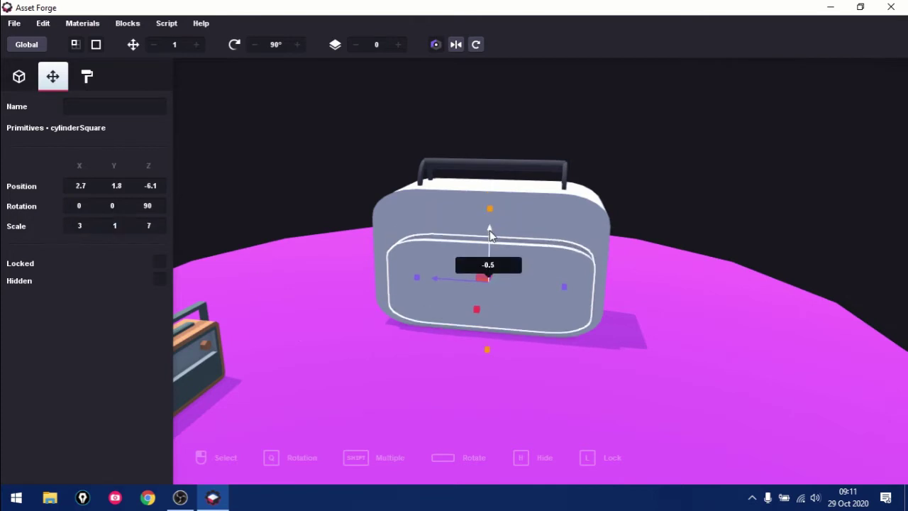
pyautogui.click(664, 204)
# Paint the front panel dark #393C46 and the radio body pale blue-grey #BDD2D6.
pyautogui.click(86, 76)
pyautogui.click(514, 274)
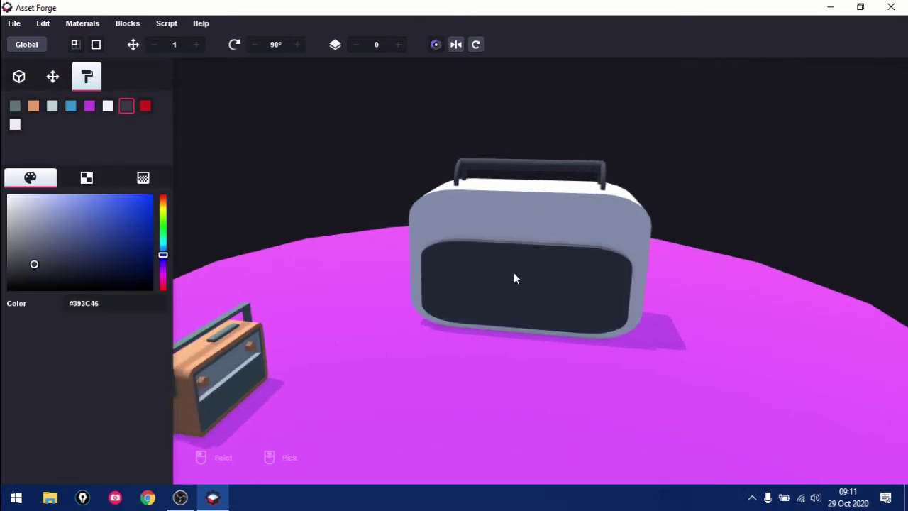
pyautogui.moveTo(513, 273)
pyautogui.mouseDown(button='right')
pyautogui.moveTo(592, 254)
pyautogui.moveTo(366, 276)
pyautogui.moveTo(397, 320)
pyautogui.mouseUp(button='right')
pyautogui.click(367, 277)
pyautogui.click(397, 320)
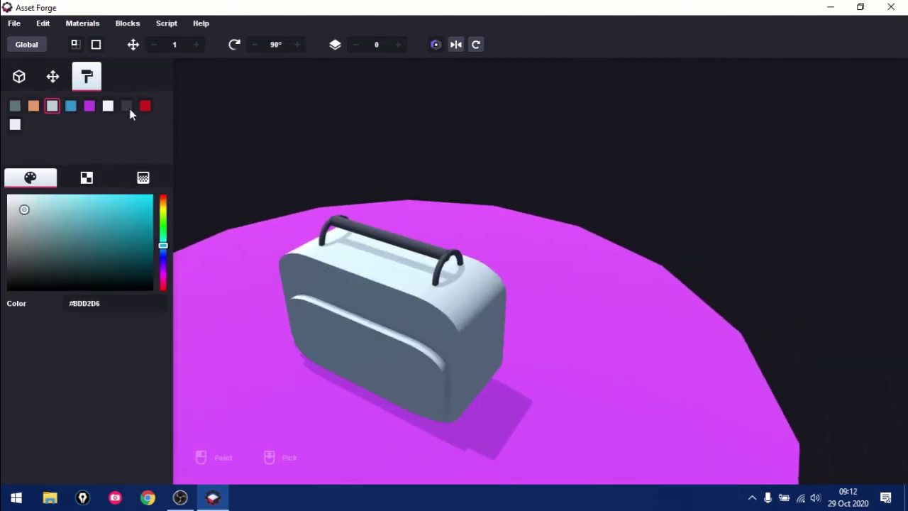
# Nudge the dark front panel slightly along X.
pyautogui.click(127, 106)
pyautogui.press('2')
pyautogui.click(402, 319)
pyautogui.moveTo(403, 319); pyautogui.dragTo(406, 314)
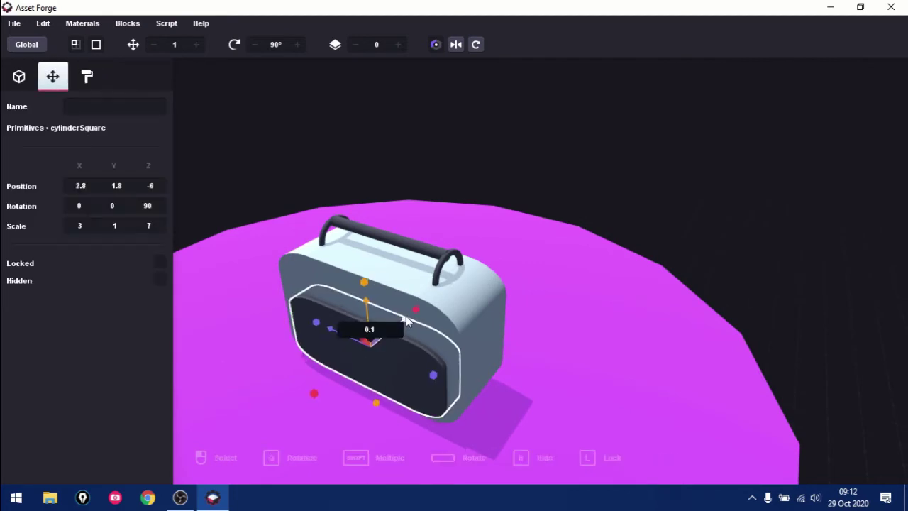
pyautogui.moveTo(406, 315); pyautogui.dragTo(485, 280, button='right')
# Make the handle bar thinner at scale 1.5 and raise it slightly.
pyautogui.click(361, 188)
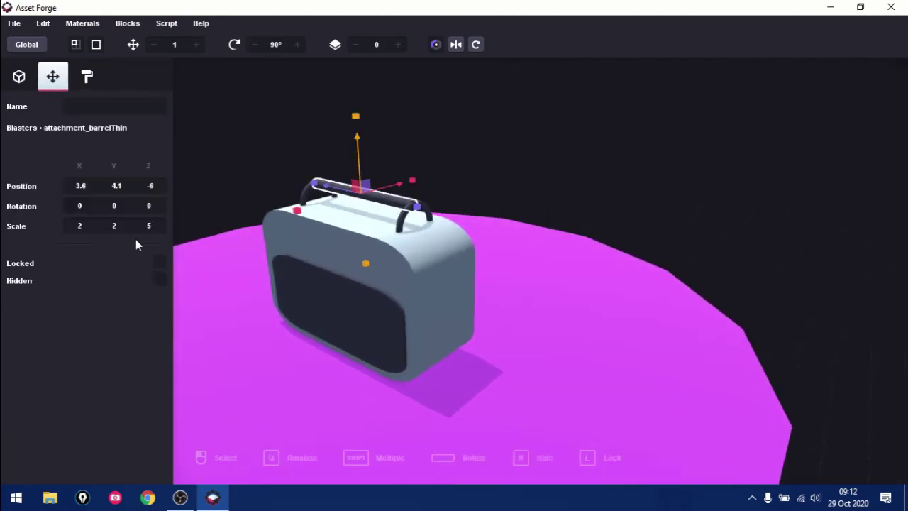
pyautogui.scroll(-1, 119, 230)
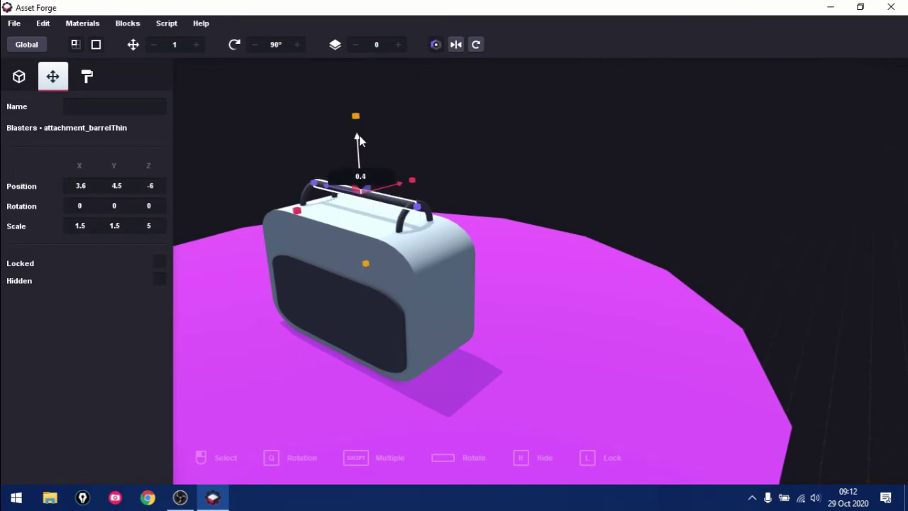
pyautogui.moveTo(359, 135); pyautogui.dragTo(360, 133)
pyautogui.moveTo(471, 276); pyautogui.dragTo(360, 301, button='right')
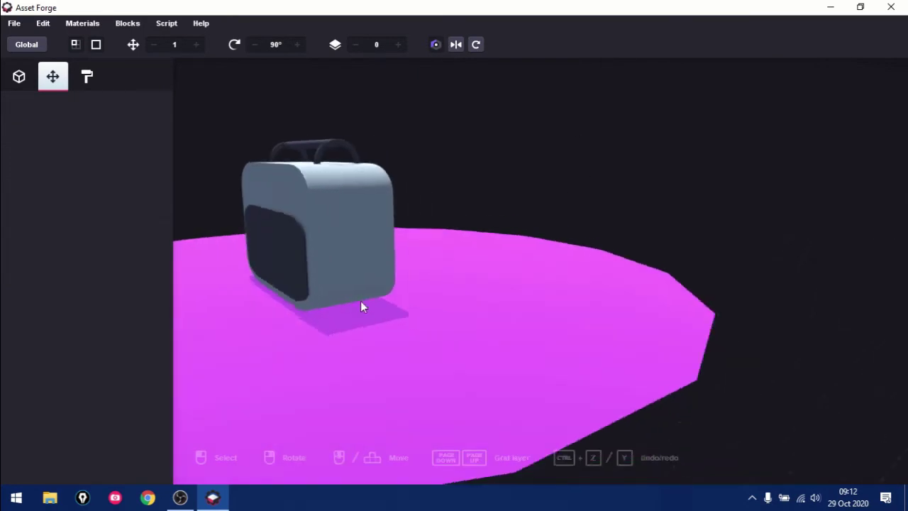
pyautogui.scroll(3, 360, 301)
pyautogui.moveTo(269, 259); pyautogui.dragTo(381, 344, button='right')
# Adjust the front handle arch to scale Y 0.7 using a finer movement step.
pyautogui.click(406, 197)
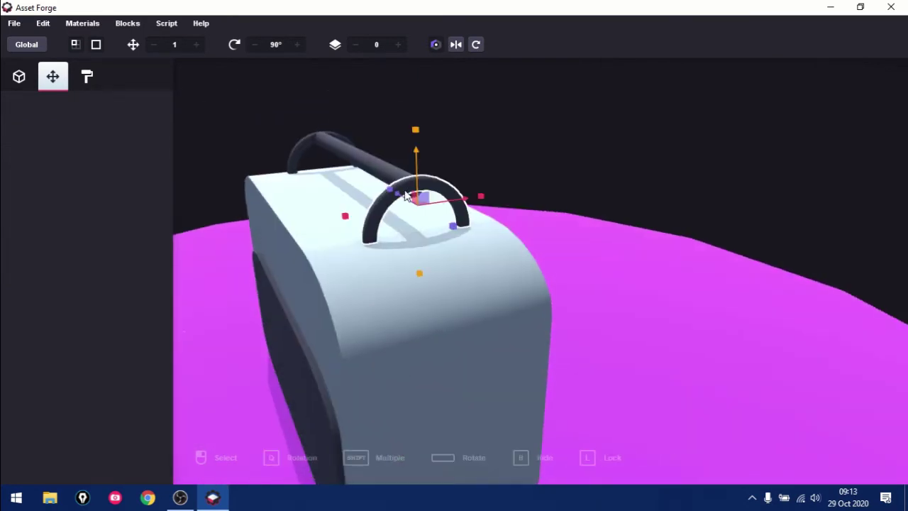
pyautogui.scroll(1, 117, 228)
pyautogui.scroll(1, 114, 226)
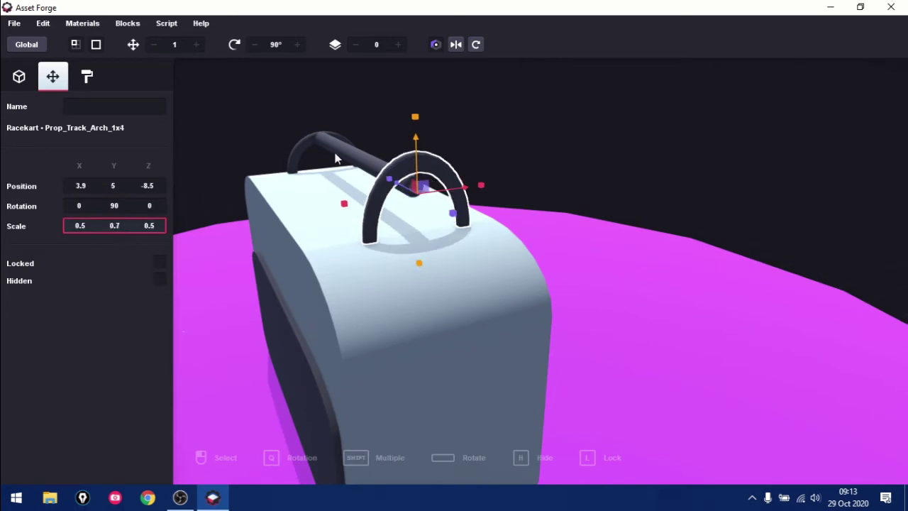
pyautogui.click(591, 88)
pyautogui.click(154, 44)
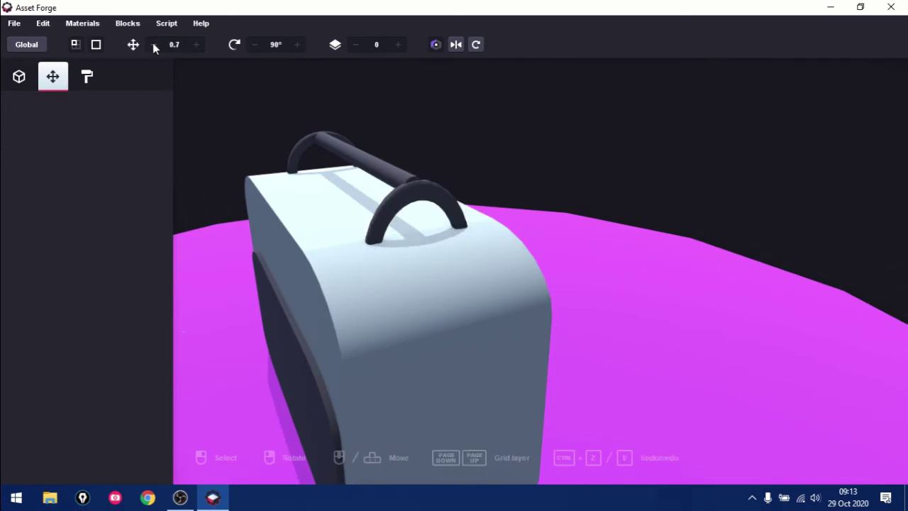
pyautogui.click(424, 197)
# Scale the other arch to 0.5, 0.7, 0.5 and lower it onto the body top.
pyautogui.moveTo(492, 134)
pyautogui.mouseDown(button='right')
pyautogui.moveTo(459, 260)
pyautogui.moveTo(607, 310)
pyautogui.mouseUp(button='right')
pyautogui.click(607, 291)
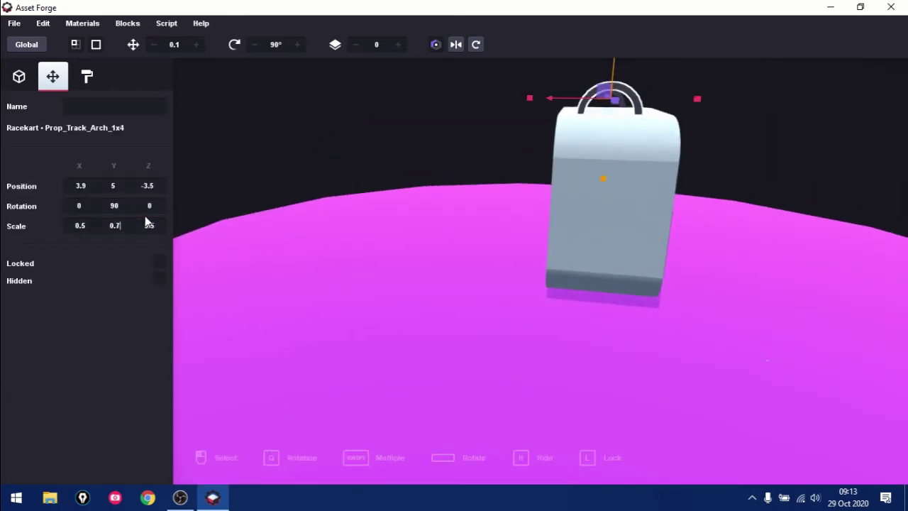
pyautogui.press('Return')
pyautogui.moveTo(671, 150); pyautogui.dragTo(530, 192, button='right')
pyautogui.moveTo(530, 192); pyautogui.dragTo(530, 210)
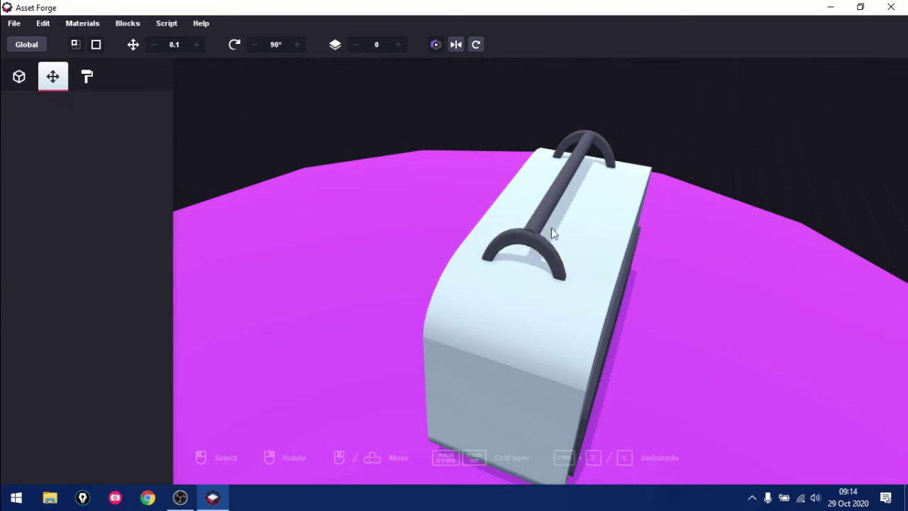
pyautogui.moveTo(530, 210)
pyautogui.mouseDown(button='right')
pyautogui.moveTo(656, 116)
pyautogui.moveTo(616, 131)
pyautogui.mouseUp(button='right')
# Add a cube, stretch its Z scale to 5, and slide it across the radio front as the display.
pyautogui.click(18, 77)
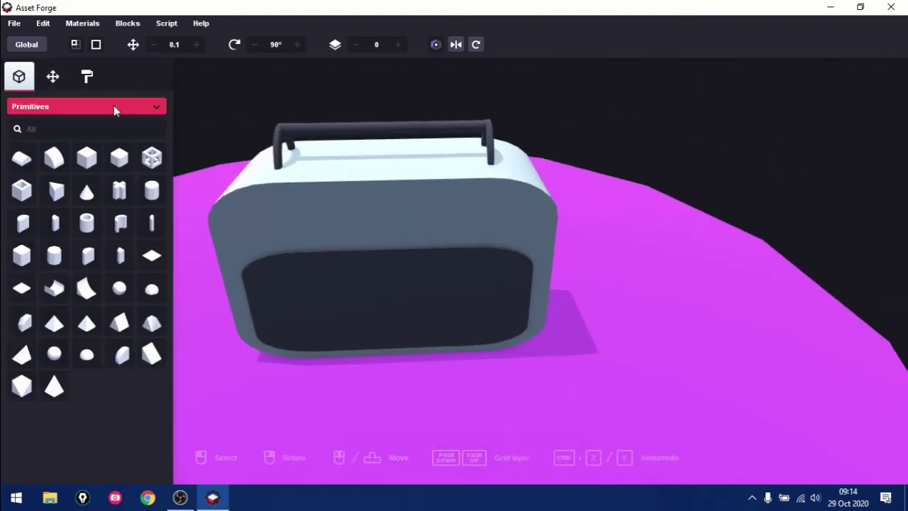
pyautogui.click(296, 237)
pyautogui.moveTo(295, 236)
pyautogui.mouseDown(button='right')
pyautogui.moveTo(473, 339)
pyautogui.moveTo(280, 194)
pyautogui.moveTo(444, 276)
pyautogui.mouseUp(button='right')
pyautogui.click(52, 77)
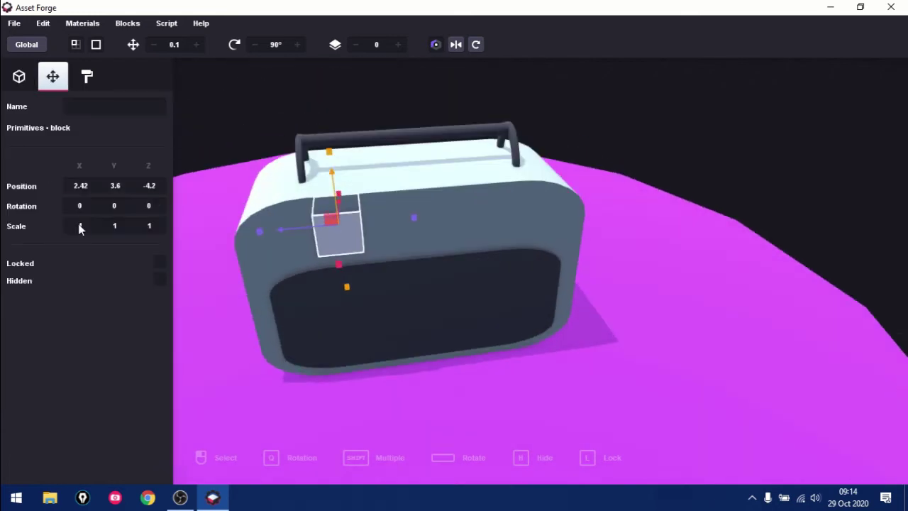
pyautogui.click(149, 225)
pyautogui.write('5')
pyautogui.press('Return')
pyautogui.moveTo(348, 221)
pyautogui.mouseDown()
pyautogui.moveTo(330, 226)
pyautogui.moveTo(372, 224)
pyautogui.mouseUp()
pyautogui.click(648, 124)
# Add a cylinder knob, move it up beside the display, and orbit to inspect the radio.
pyautogui.click(19, 77)
pyautogui.click(152, 190)
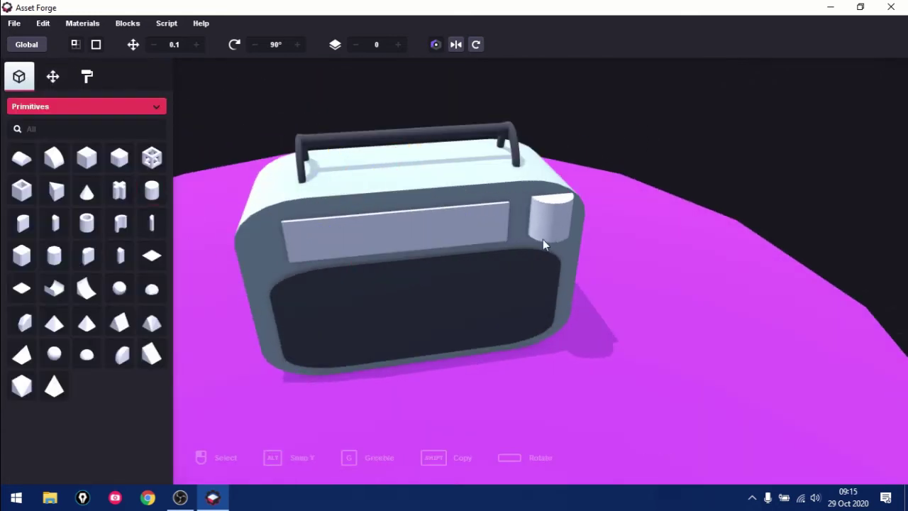
pyautogui.click(476, 44)
pyautogui.moveTo(440, 213); pyautogui.dragTo(439, 249, button='right')
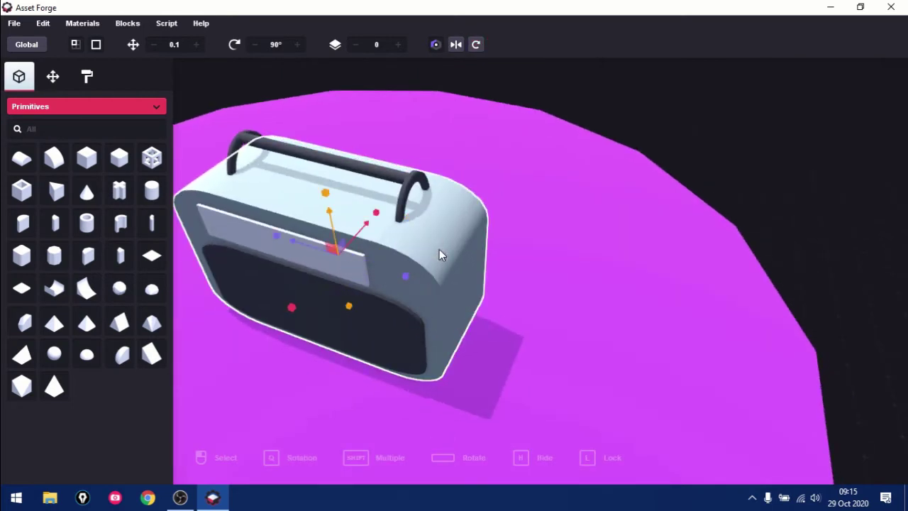
pyautogui.click(397, 306)
pyautogui.moveTo(397, 305)
pyautogui.mouseDown()
pyautogui.moveTo(436, 242)
pyautogui.moveTo(432, 257)
pyautogui.mouseUp()
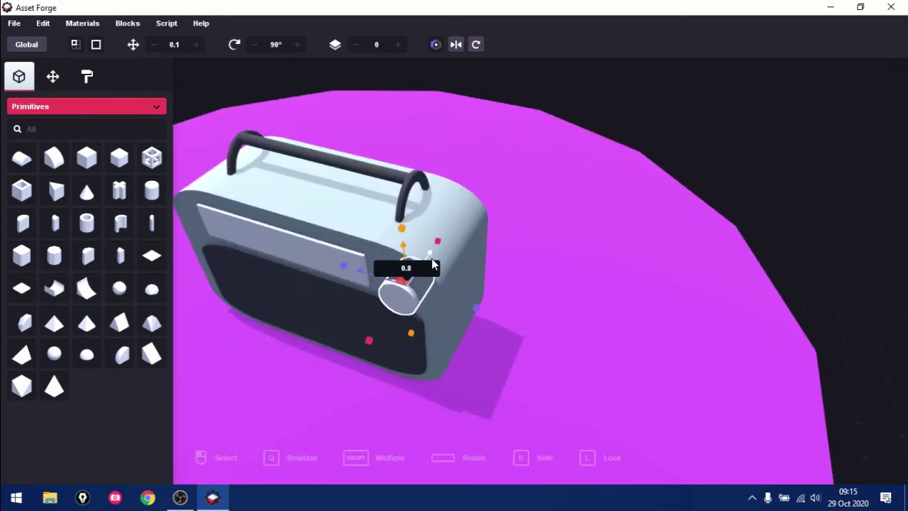
pyautogui.moveTo(434, 264); pyautogui.dragTo(506, 104, button='right')
pyautogui.click(506, 96)
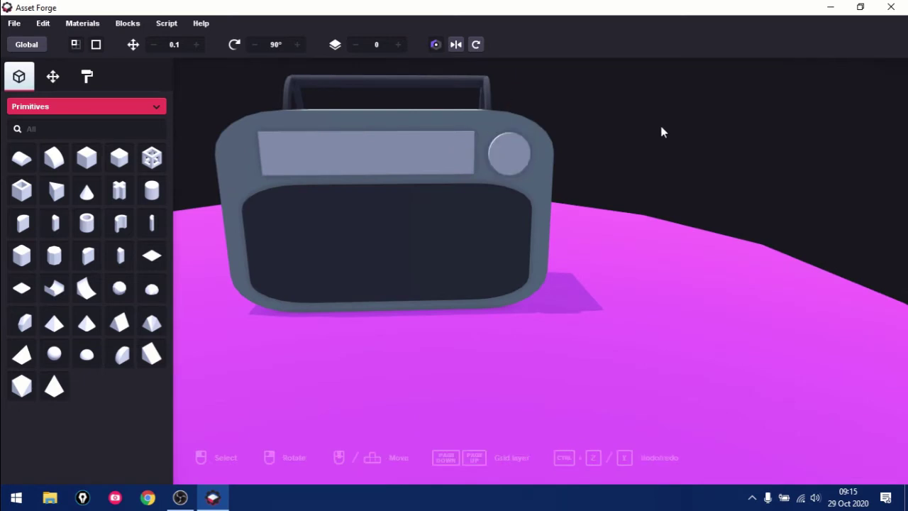
pyautogui.moveTo(660, 132); pyautogui.dragTo(693, 155, button='right')
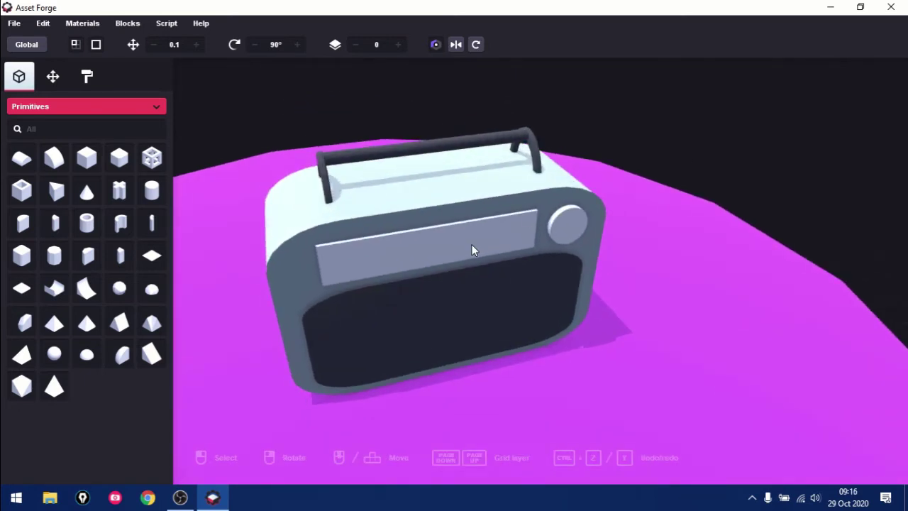
pyautogui.moveTo(436, 266)
pyautogui.mouseDown(button='right')
pyautogui.moveTo(498, 353)
pyautogui.moveTo(480, 303)
pyautogui.moveTo(455, 321)
pyautogui.moveTo(599, 192)
pyautogui.mouseUp(button='right')
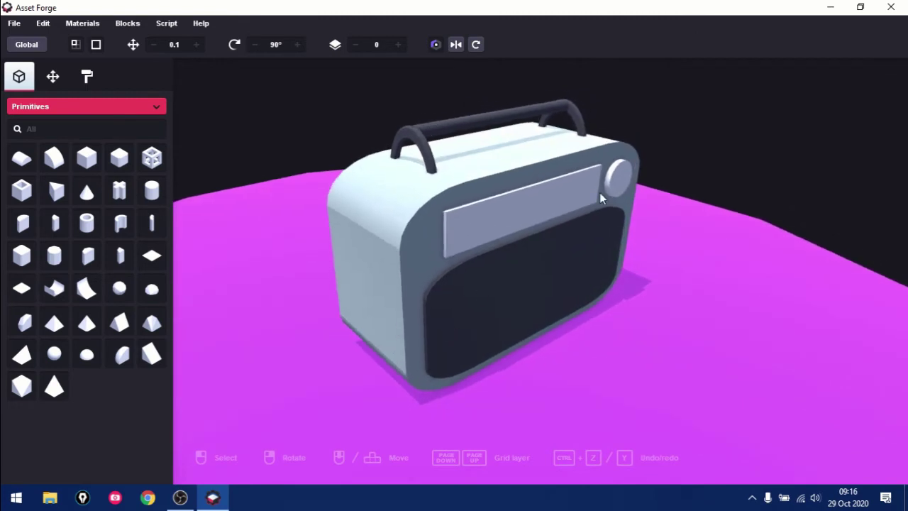
# Paint the knob red in the Paint tab and pick up a grey from the radio.
pyautogui.click(86, 76)
pyautogui.click(145, 106)
pyautogui.click(611, 183)
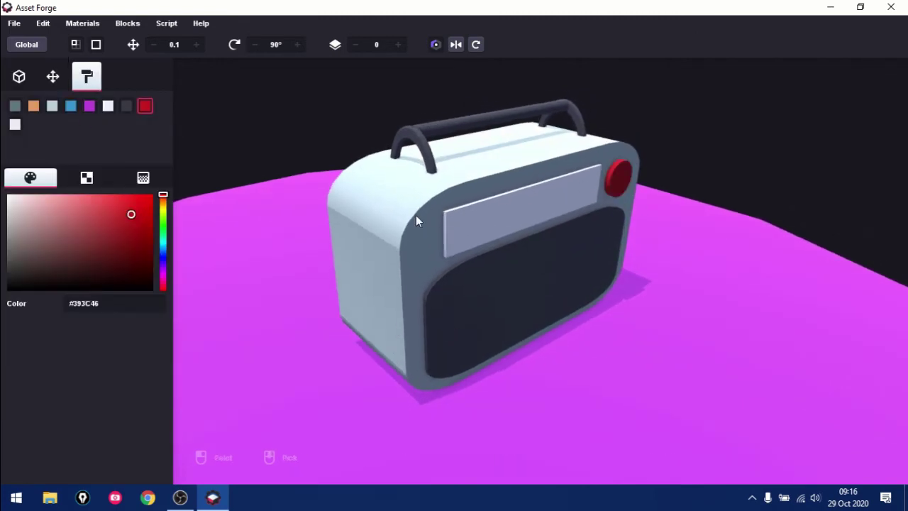
pyautogui.rightClick(415, 241)
pyautogui.moveTo(496, 229)
pyautogui.mouseDown(button='right')
pyautogui.moveTo(364, 227)
pyautogui.moveTo(379, 258)
pyautogui.moveTo(634, 299)
pyautogui.moveTo(704, 195)
pyautogui.moveTo(595, 224)
pyautogui.moveTo(592, 250)
pyautogui.moveTo(472, 283)
pyautogui.mouseUp(button='right')
# Pick up the knob's red colour, zoom around the radio, and go to the file menu for export.
pyautogui.rightClick(442, 277)
pyautogui.scroll(2, 442, 277)
pyautogui.scroll(2, 513, 284)
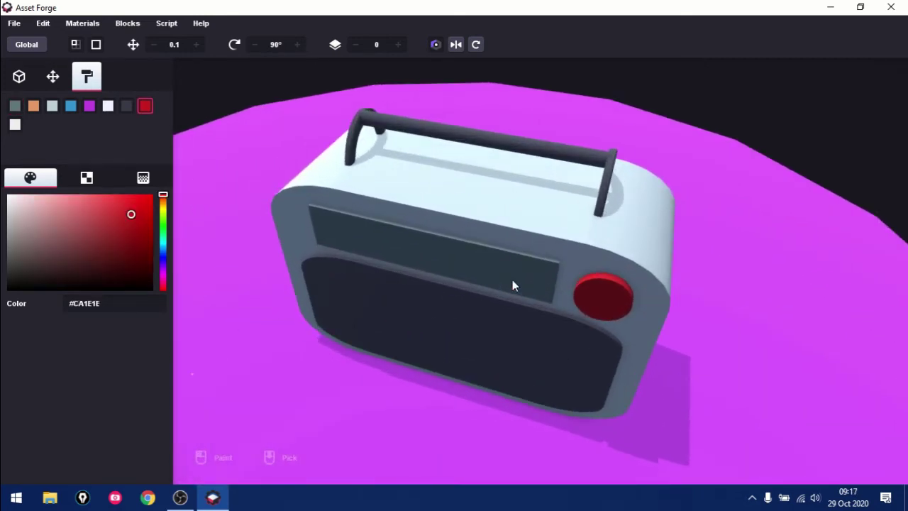
pyautogui.scroll(2, 513, 285)
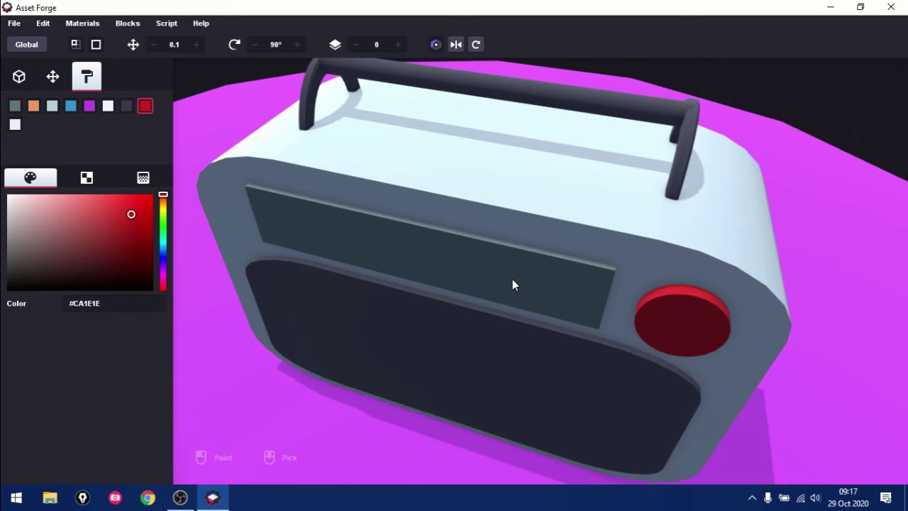
pyautogui.scroll(-3, 512, 279)
pyautogui.scroll(-2, 469, 287)
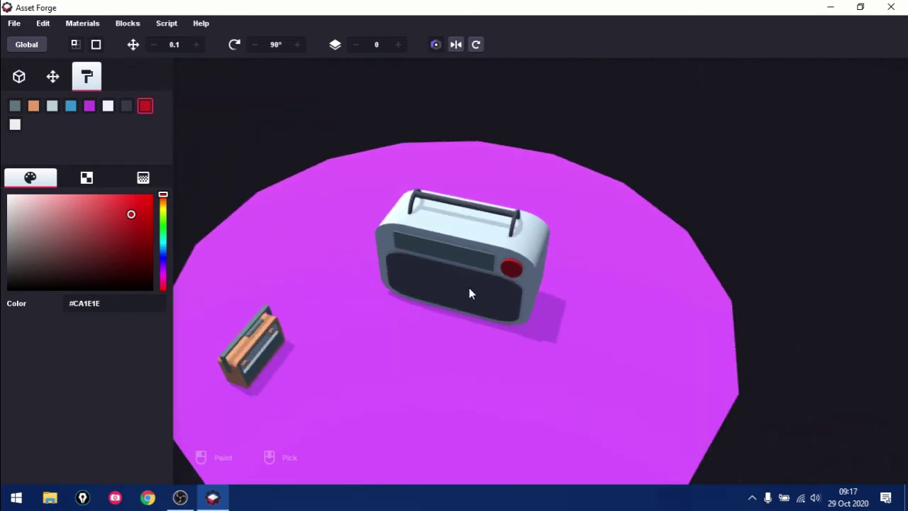
pyautogui.click(14, 23)
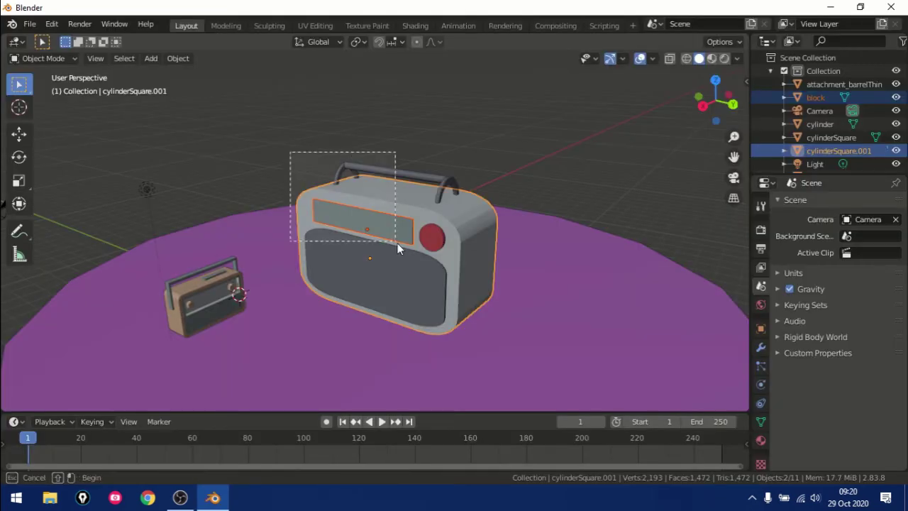
# Move the Terrain_Water_Flat_Circle platform along the Y axis.
pyautogui.scroll(-2, 892, 148)
pyautogui.keyDown('ctrl'); pyautogui.click(853, 161); pyautogui.keyUp('ctrl')
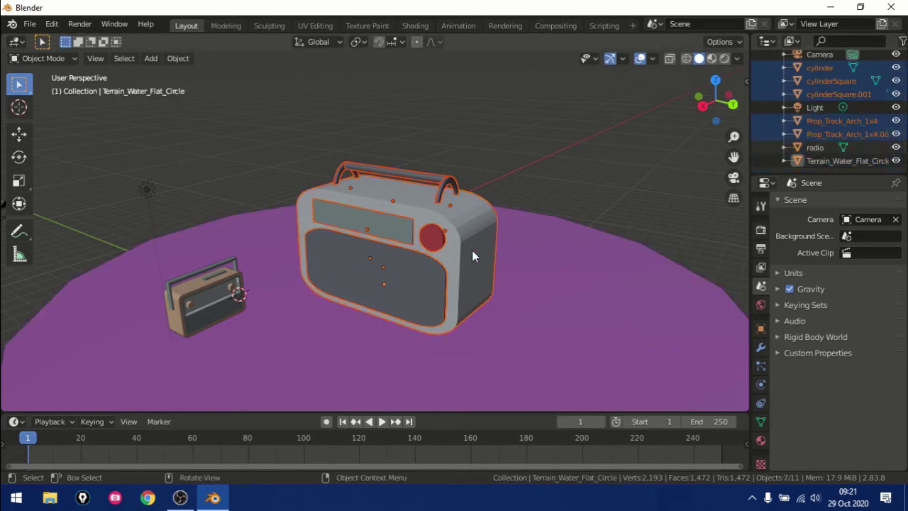
pyautogui.press('g')
pyautogui.press('y')
pyautogui.click(368, 215)
pyautogui.scroll(-3, 363, 214)
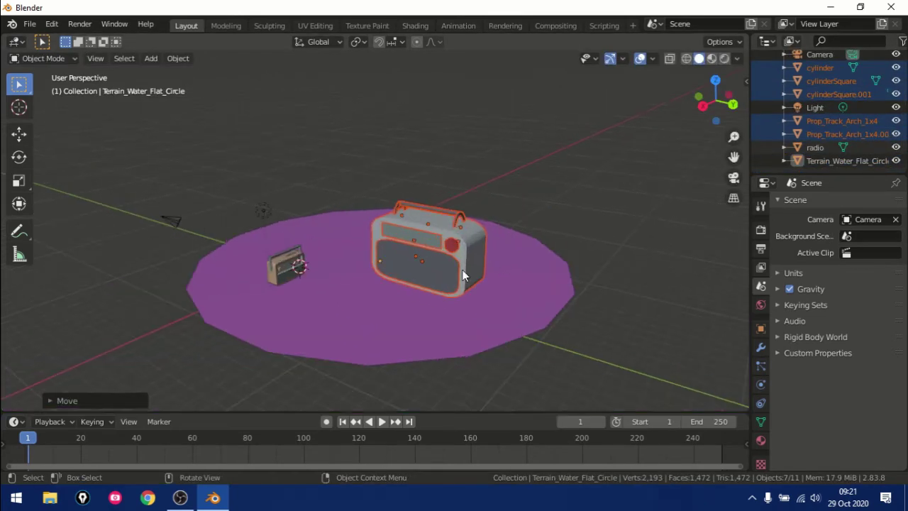
pyautogui.scroll(4, 500, 277)
# Enter Edit Mode on the radio body cylinderSquare.001 and select a front face in face mode.
pyautogui.moveTo(500, 277)
pyautogui.mouseDown(button='middle')
pyautogui.moveTo(608, 281)
pyautogui.moveTo(458, 301)
pyautogui.mouseUp(button='middle')
pyautogui.scroll(2, 458, 302)
pyautogui.click(473, 212)
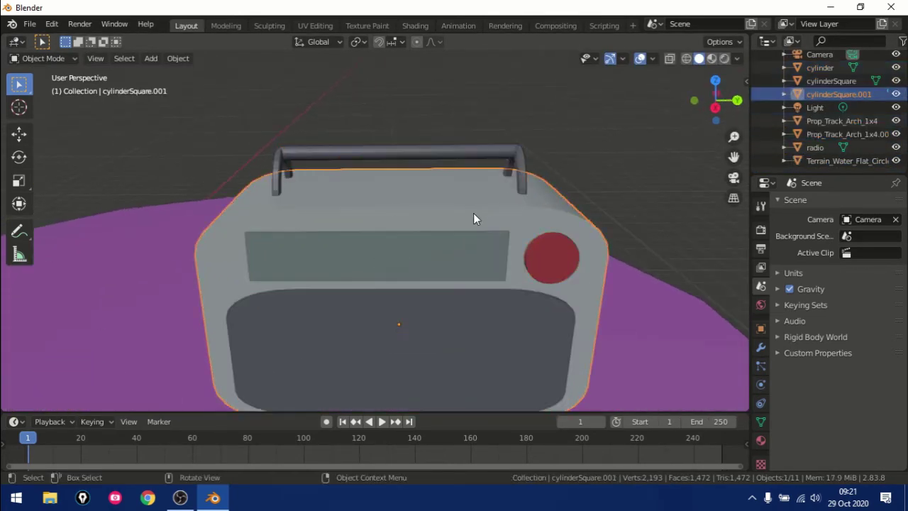
pyautogui.press('Tab')
pyautogui.moveTo(288, 314); pyautogui.dragTo(304, 286, button='middle')
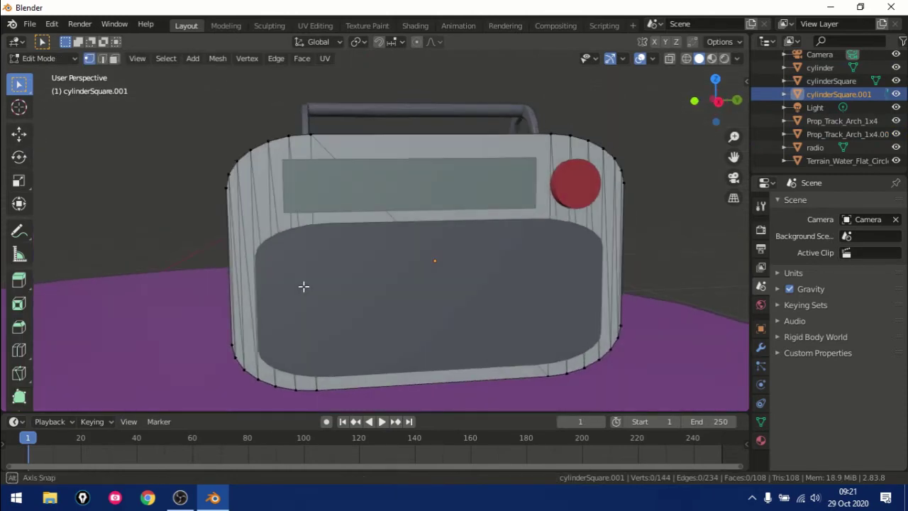
pyautogui.click(115, 59)
pyautogui.click(319, 146)
pyautogui.moveTo(163, 116); pyautogui.dragTo(688, 375)
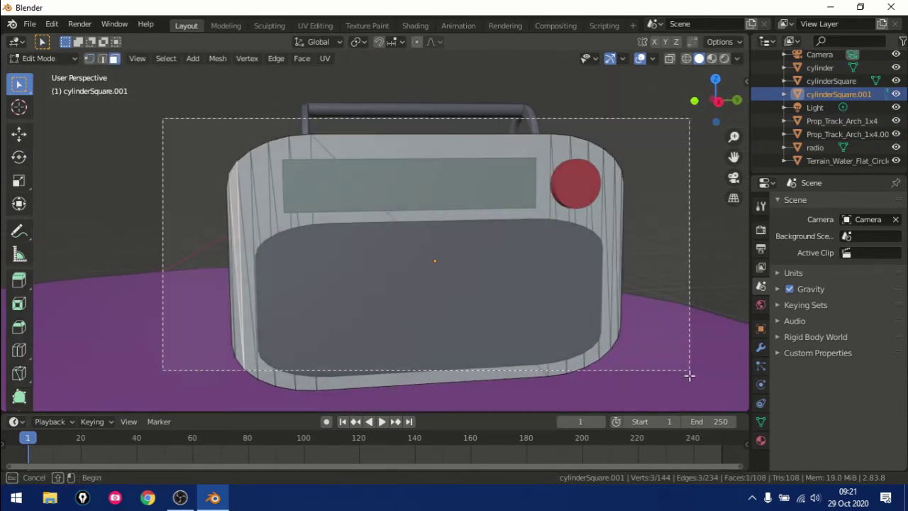
pyautogui.moveTo(689, 375); pyautogui.dragTo(270, 297, button='middle')
# Select all the body's front faces and inset them into a thin border.
pyautogui.keyDown('ctrl'); pyautogui.click(332, 147); pyautogui.keyUp('ctrl')
pyautogui.moveTo(332, 147); pyautogui.dragTo(333, 146, button='middle')
pyautogui.keyDown('ctrl'); pyautogui.click(316, 133); pyautogui.keyUp('ctrl')
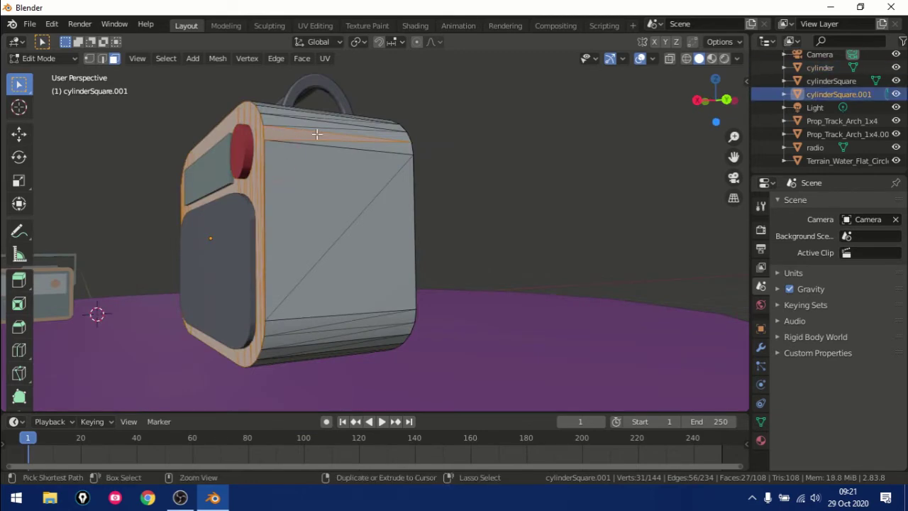
pyautogui.click(306, 134)
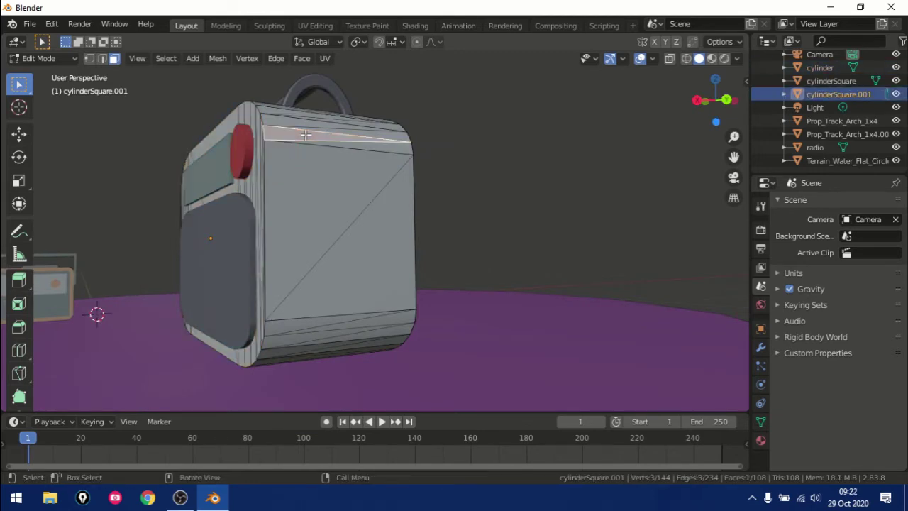
pyautogui.moveTo(307, 134); pyautogui.dragTo(436, 171, button='middle')
pyautogui.moveTo(166, 101); pyautogui.dragTo(574, 300)
pyautogui.moveTo(574, 300)
pyautogui.mouseDown(button='middle')
pyautogui.moveTo(590, 354)
pyautogui.moveTo(425, 341)
pyautogui.mouseUp(button='middle')
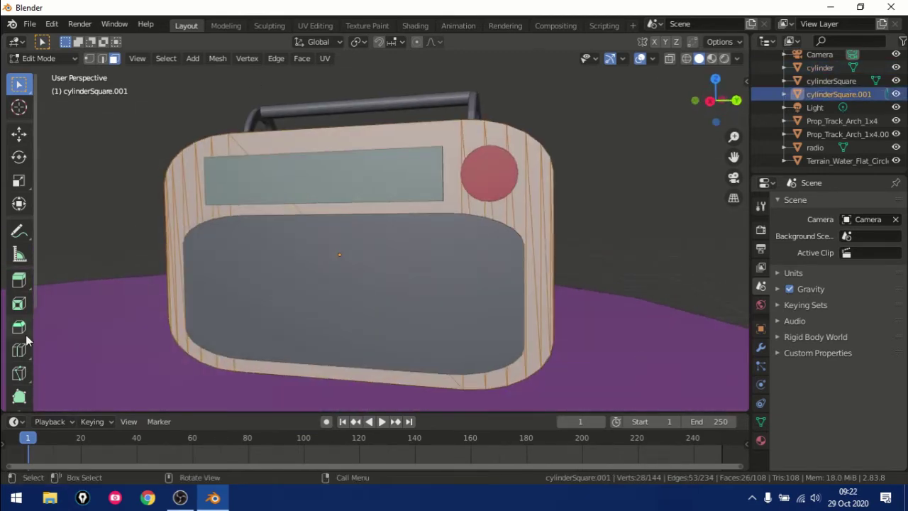
pyautogui.click(18, 305)
pyautogui.moveTo(333, 252); pyautogui.dragTo(324, 261)
pyautogui.moveTo(572, 162)
pyautogui.mouseDown(button='middle')
pyautogui.moveTo(482, 178)
pyautogui.moveTo(513, 173)
pyautogui.mouseUp(button='middle')
# Extrude the inset front face inward to recess it inside the rim.
pyautogui.press('e')
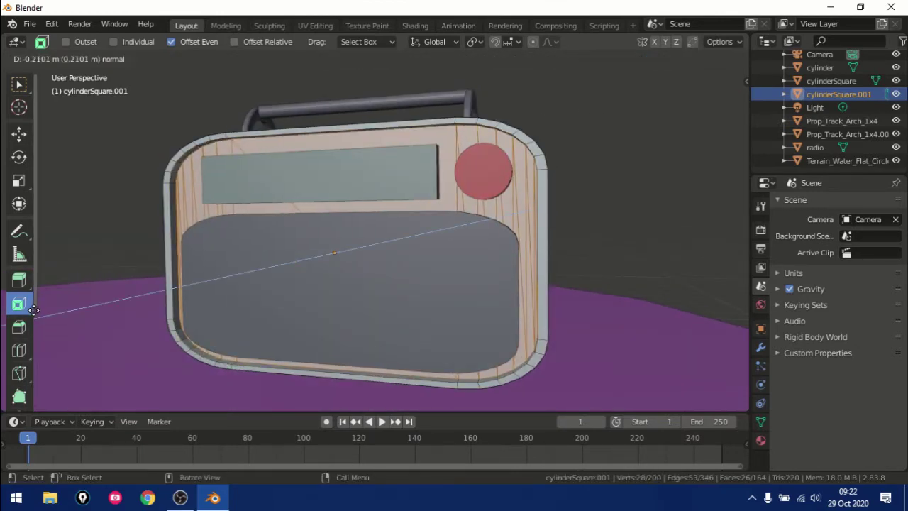
pyautogui.click(32, 312)
pyautogui.moveTo(565, 126)
pyautogui.mouseDown(button='middle')
pyautogui.moveTo(446, 192)
pyautogui.moveTo(370, 207)
pyautogui.mouseUp(button='middle')
pyautogui.press('Tab')
# Inset and extrude the display panel's front face.
pyautogui.click(376, 188)
pyautogui.press('Tab')
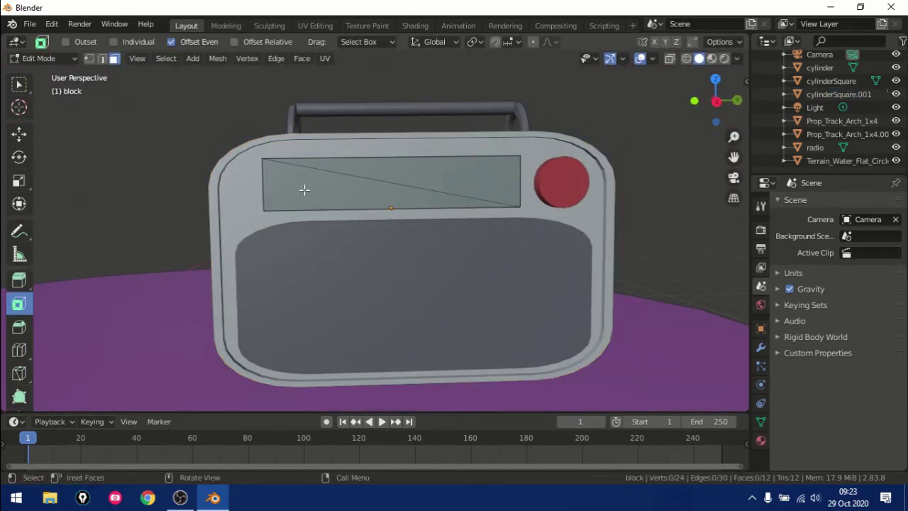
pyautogui.keyDown('ctrl'); pyautogui.click(276, 193); pyautogui.keyUp('ctrl')
pyautogui.press('i')
pyautogui.click(294, 196)
pyautogui.press('e')
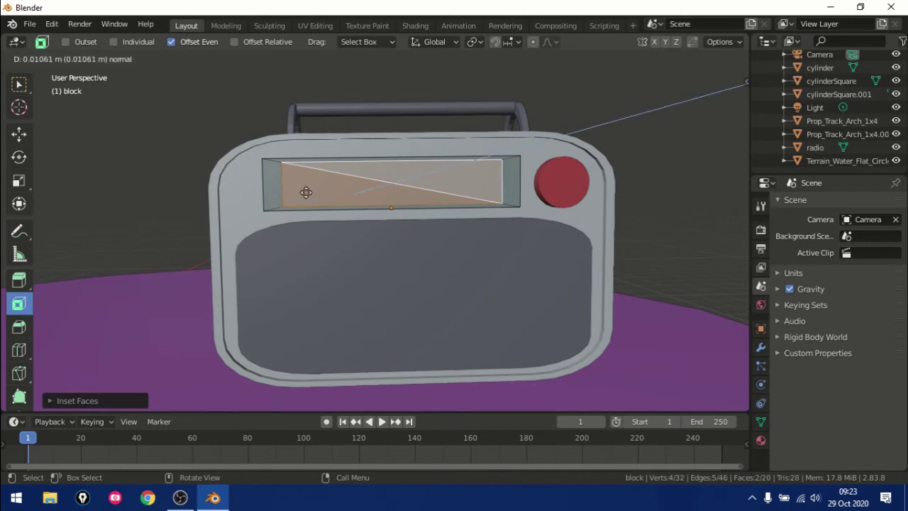
pyautogui.click(431, 191)
pyautogui.click(626, 136)
pyautogui.moveTo(626, 135); pyautogui.dragTo(537, 137, button='middle')
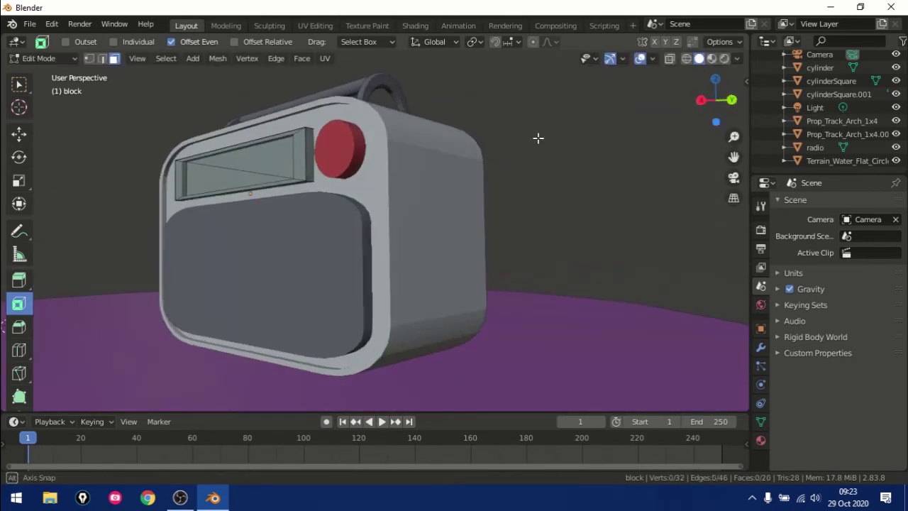
# Nudge the speaker panel cylinderSquare along X and select its front face.
pyautogui.press('Tab')
pyautogui.click(316, 254)
pyautogui.press('g')
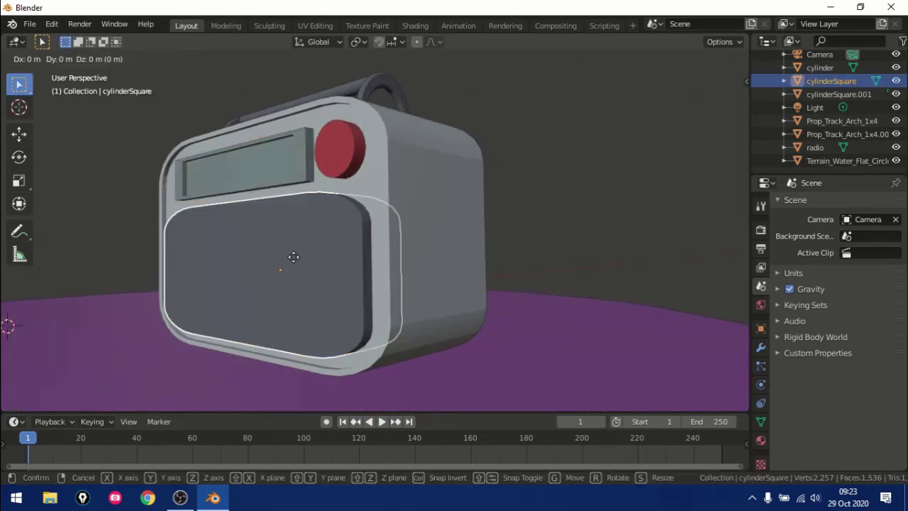
pyautogui.press('x')
pyautogui.click(295, 257)
pyautogui.press('Tab')
pyautogui.click(286, 241)
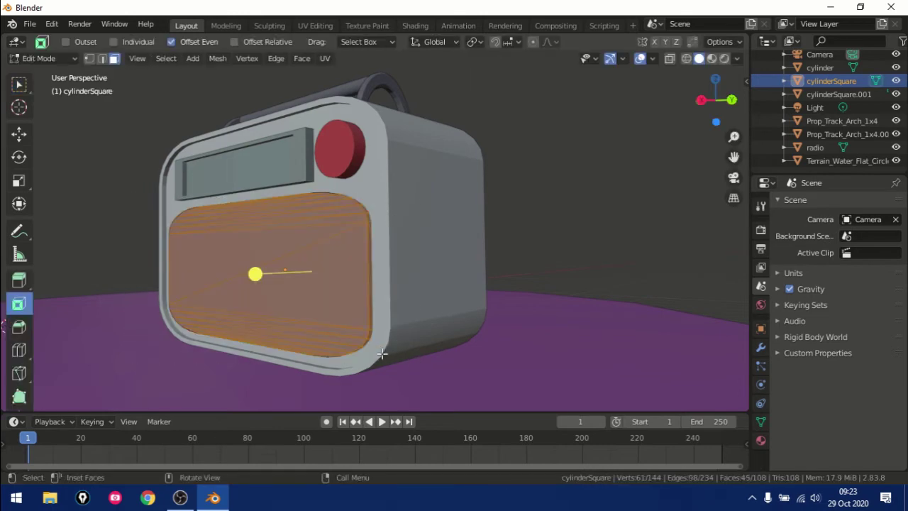
pyautogui.press('Tab')
# Inset and extrude the speaker panel's front faces.
pyautogui.moveTo(379, 355); pyautogui.dragTo(420, 262, button='middle')
pyautogui.press('Tab')
pyautogui.moveTo(593, 370); pyautogui.dragTo(593, 369)
pyautogui.moveTo(593, 369)
pyautogui.mouseDown(button='middle')
pyautogui.moveTo(597, 306)
pyautogui.moveTo(492, 319)
pyautogui.moveTo(411, 304)
pyautogui.moveTo(371, 328)
pyautogui.moveTo(396, 333)
pyautogui.moveTo(474, 214)
pyautogui.moveTo(575, 288)
pyautogui.mouseUp(button='middle')
pyautogui.press('i')
pyautogui.click(597, 306)
pyautogui.press('e')
pyautogui.press('Tab')
# Inset the red knob cylinder's front face.
pyautogui.click(473, 213)
pyautogui.press('Tab')
pyautogui.click(532, 250)
pyautogui.moveTo(532, 251)
pyautogui.mouseDown(button='middle')
pyautogui.moveTo(539, 263)
pyautogui.moveTo(482, 274)
pyautogui.moveTo(534, 228)
pyautogui.moveTo(486, 259)
pyautogui.moveTo(623, 232)
pyautogui.moveTo(602, 248)
pyautogui.moveTo(660, 273)
pyautogui.mouseUp(button='middle')
pyautogui.hotkey('shift', 'a')
pyautogui.press('Escape')
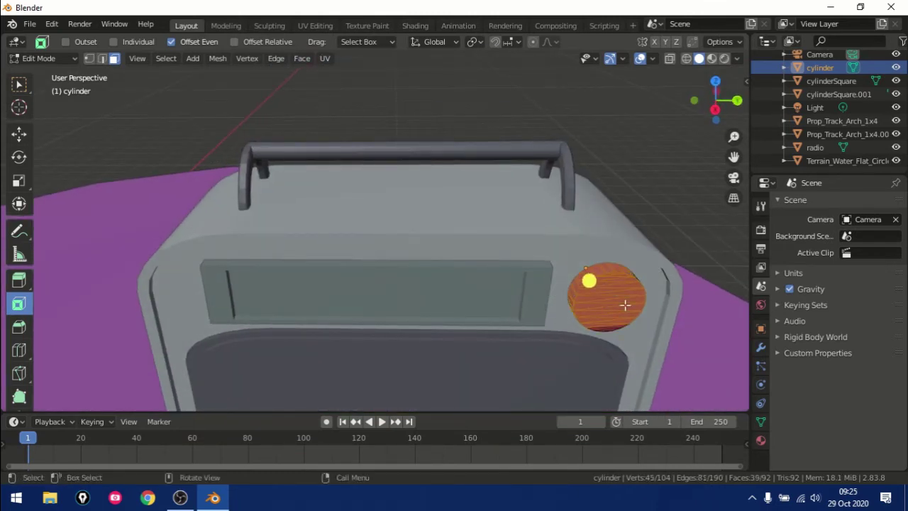
# Extrude the knob's inset centre outward.
pyautogui.moveTo(624, 305)
pyautogui.mouseDown(button='middle')
pyautogui.moveTo(660, 219)
pyautogui.moveTo(566, 231)
pyautogui.moveTo(646, 262)
pyautogui.moveTo(620, 217)
pyautogui.moveTo(541, 237)
pyautogui.moveTo(489, 261)
pyautogui.mouseUp(button='middle')
pyautogui.press('e')
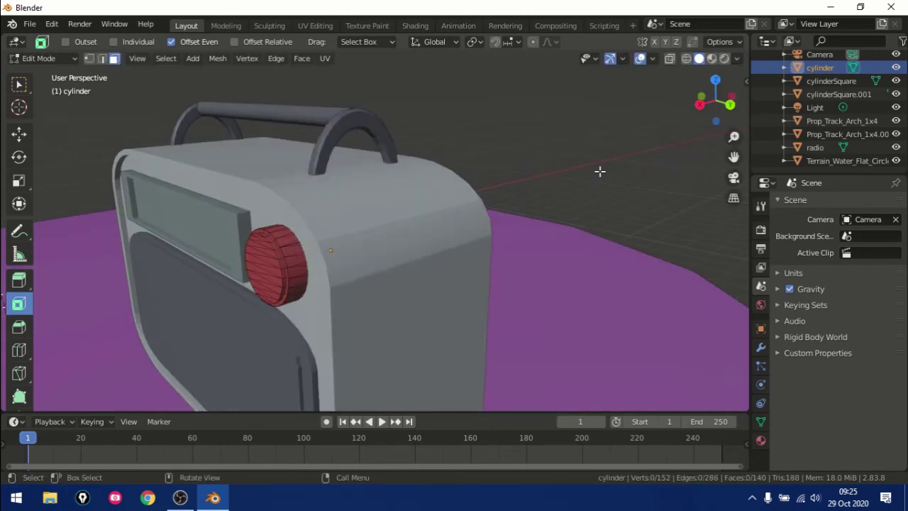
pyautogui.moveTo(599, 171)
pyautogui.mouseDown(button='middle')
pyautogui.moveTo(539, 241)
pyautogui.moveTo(503, 261)
pyautogui.moveTo(574, 277)
pyautogui.moveTo(456, 287)
pyautogui.moveTo(213, 265)
pyautogui.moveTo(49, 308)
pyautogui.moveTo(334, 265)
pyautogui.moveTo(280, 268)
pyautogui.moveTo(286, 223)
pyautogui.mouseUp(button='middle')
# Inset a side face of the body cylinderSquare.001 into a panel and return to Object Mode.
pyautogui.press('Tab')
pyautogui.click(325, 243)
pyautogui.press('Tab')
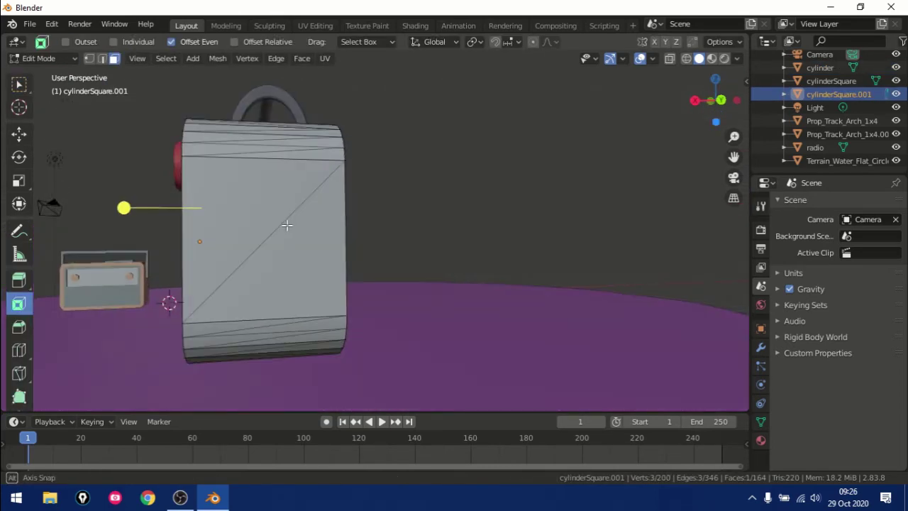
pyautogui.keyDown('shift'); pyautogui.click(297, 252); pyautogui.keyUp('shift')
pyautogui.moveTo(291, 262); pyautogui.dragTo(359, 276, button='middle')
pyautogui.press('i')
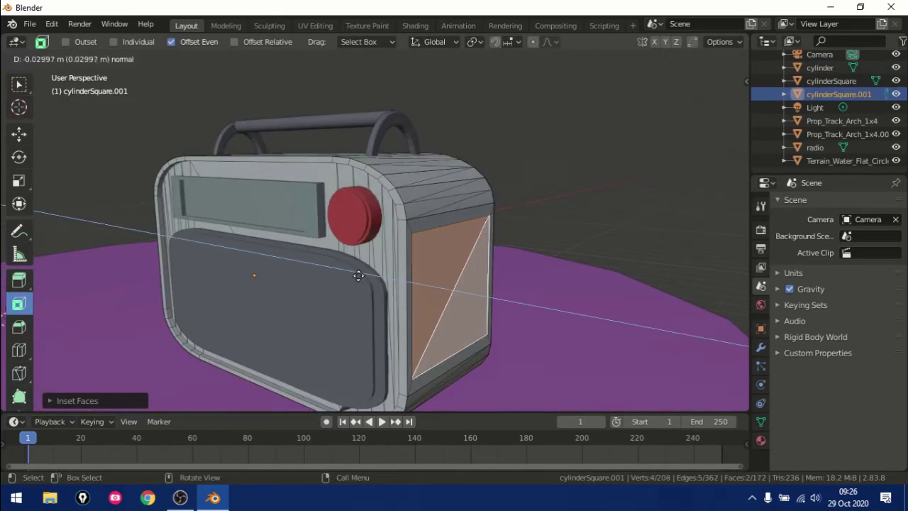
pyautogui.press('Tab')
pyautogui.moveTo(478, 189); pyautogui.dragTo(334, 166, button='middle')
pyautogui.press('Tab')
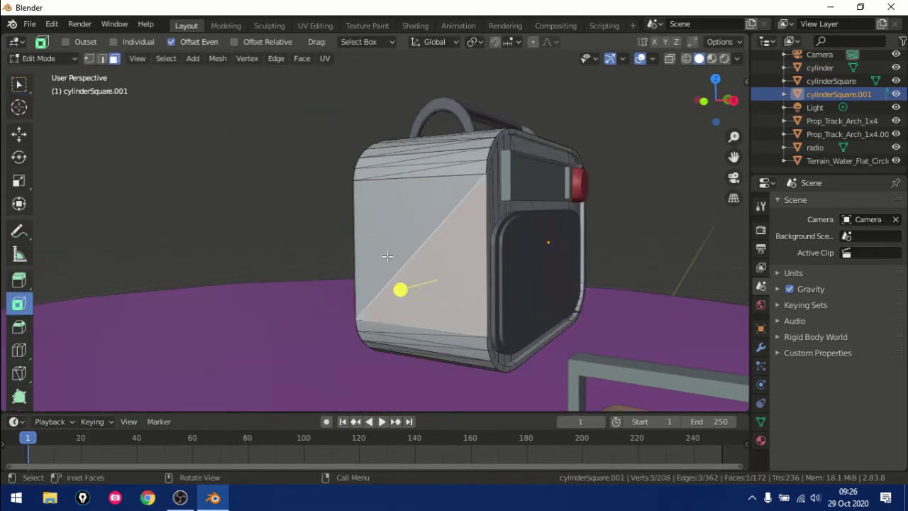
pyautogui.press('i')
pyautogui.click(397, 242)
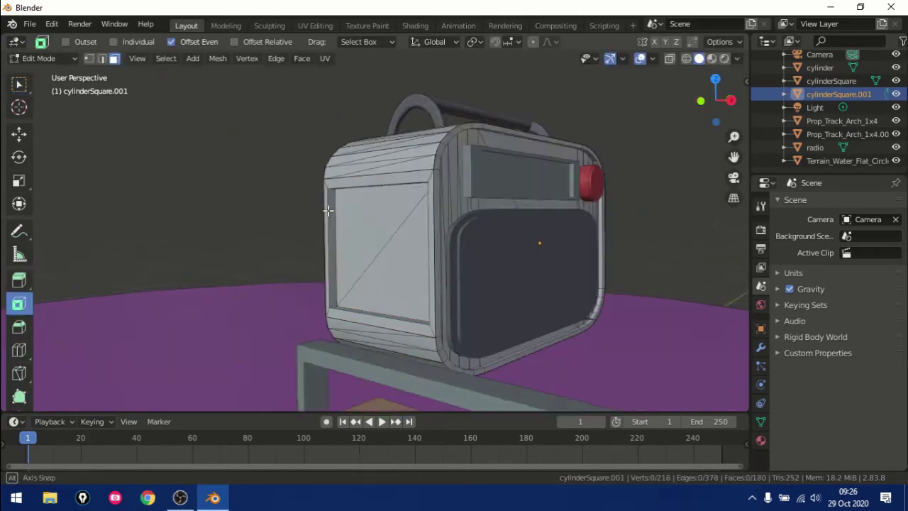
pyautogui.moveTo(397, 242)
pyautogui.mouseDown(button='middle')
pyautogui.moveTo(298, 229)
pyautogui.moveTo(426, 236)
pyautogui.moveTo(380, 219)
pyautogui.moveTo(366, 110)
pyautogui.mouseUp(button='middle')
pyautogui.press('Tab')
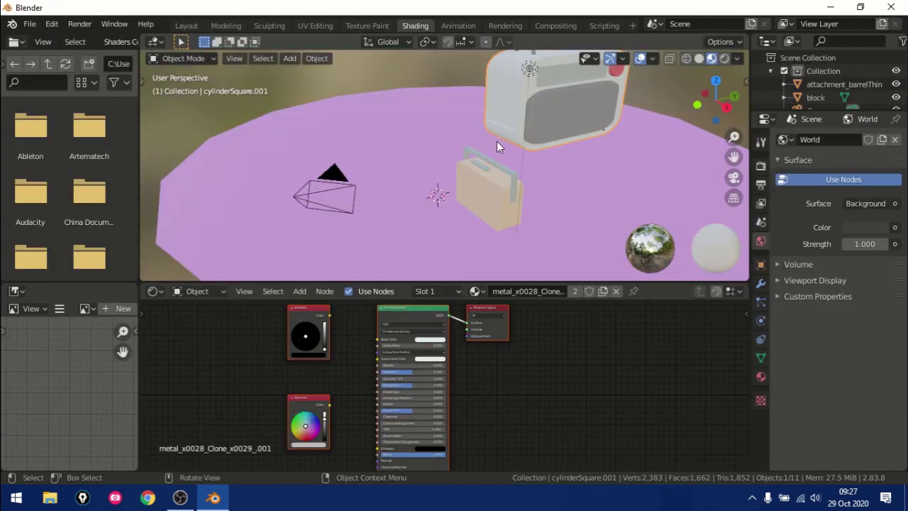
# Join the file browser area into the 3D viewport so it spans the full width.
pyautogui.scroll(2, 497, 141)
pyautogui.scroll(3, 425, 135)
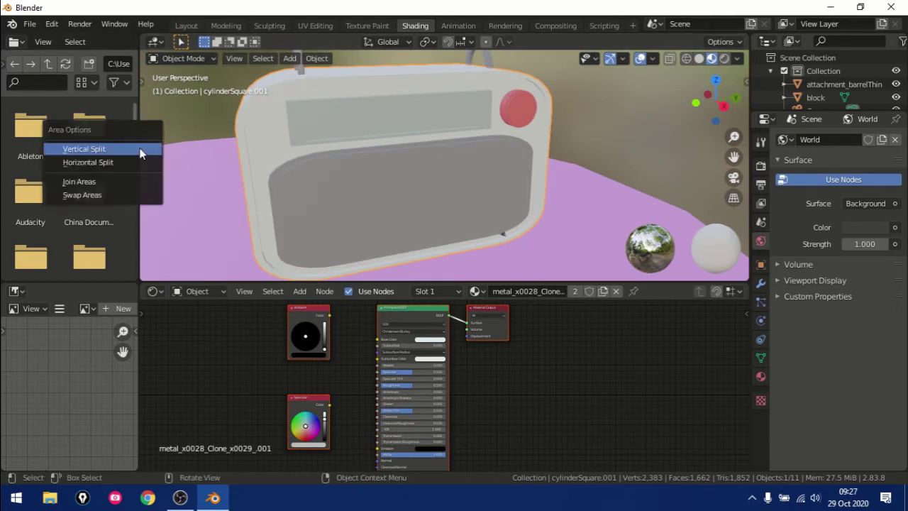
pyautogui.click(78, 182)
pyautogui.click(71, 178)
pyautogui.moveTo(140, 375); pyautogui.dragTo(71, 375)
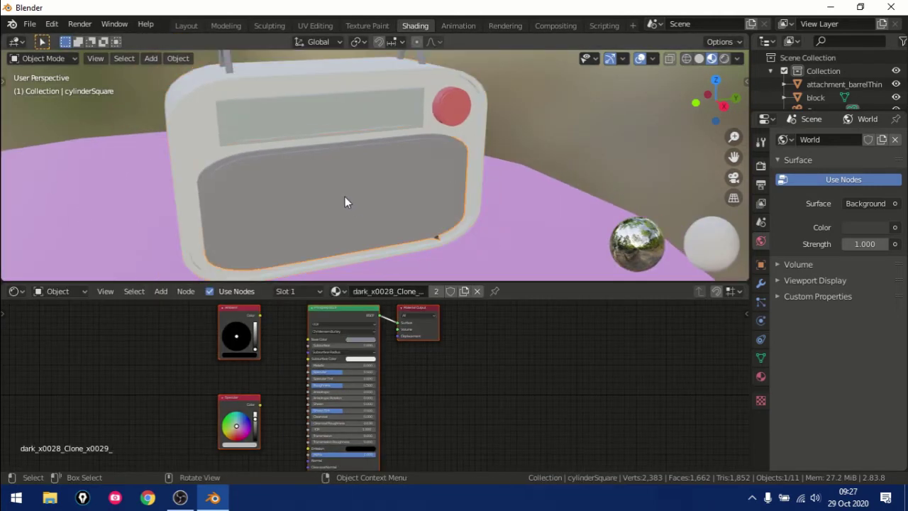
# Enter Edit Mode on the speaker cylinderSquare and select its front faces with L.
pyautogui.press('Tab')
pyautogui.press('l')
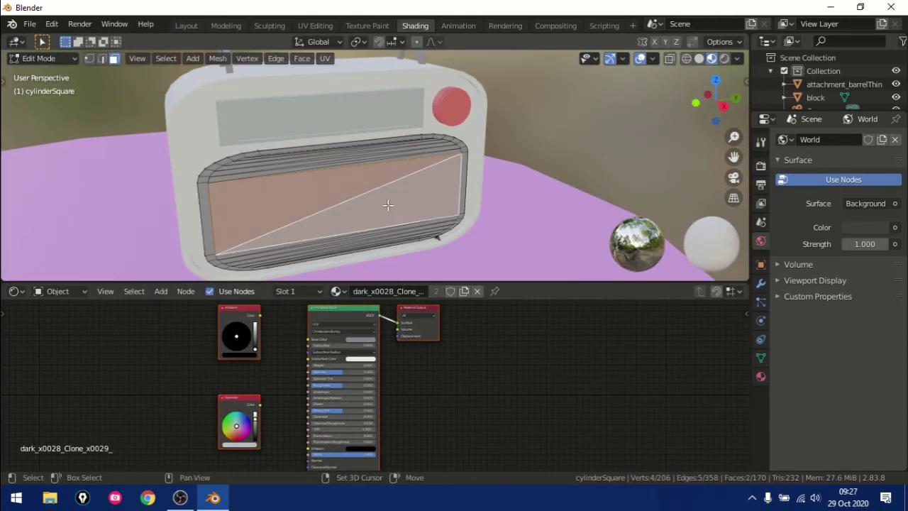
pyautogui.moveTo(381, 156); pyautogui.dragTo(349, 153)
pyautogui.moveTo(324, 166); pyautogui.dragTo(291, 142, button='middle')
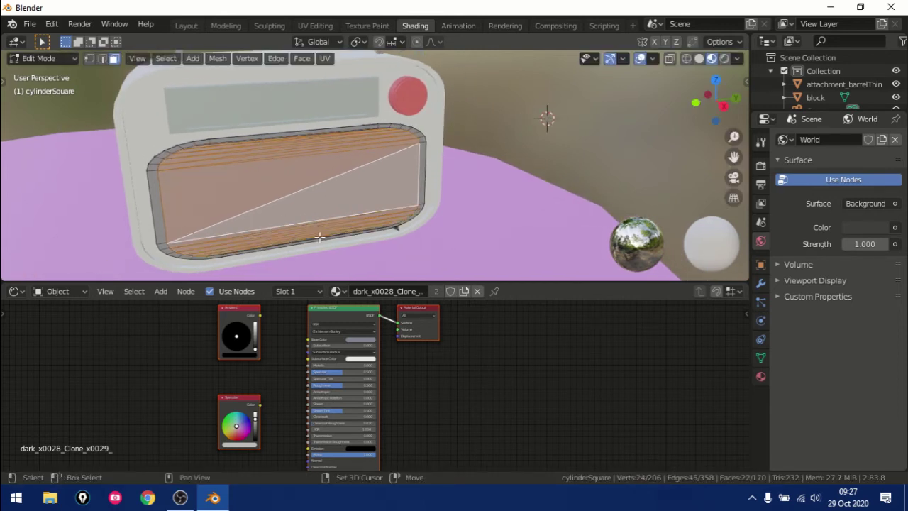
# Add a second material, Material.001, and assign it to the selected speaker faces.
pyautogui.click(761, 378)
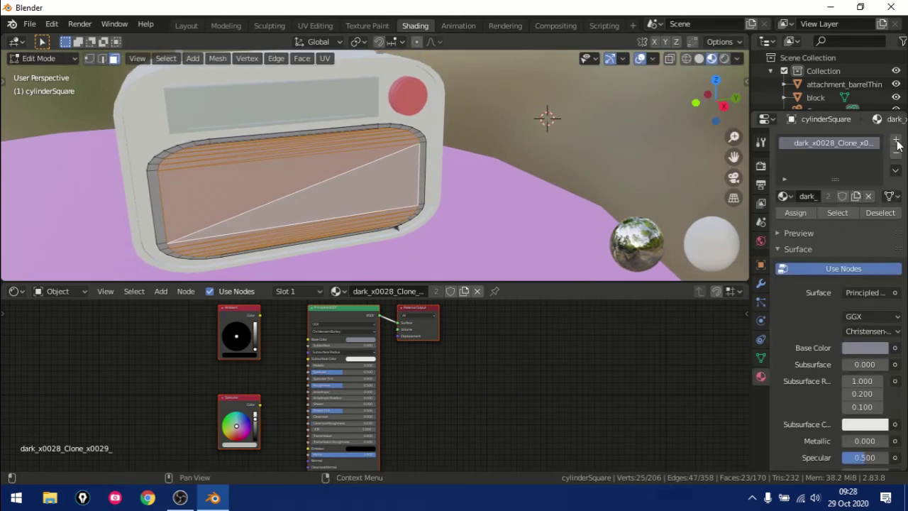
pyautogui.click(394, 291)
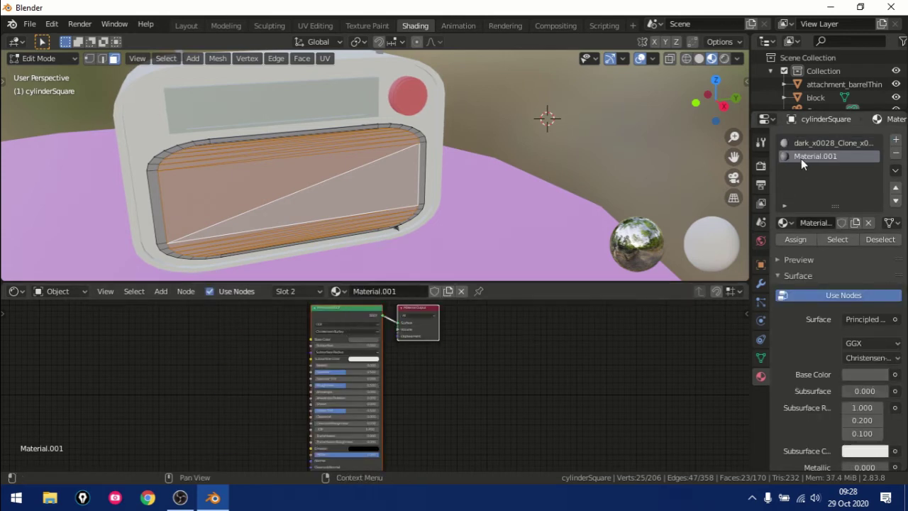
pyautogui.click(795, 239)
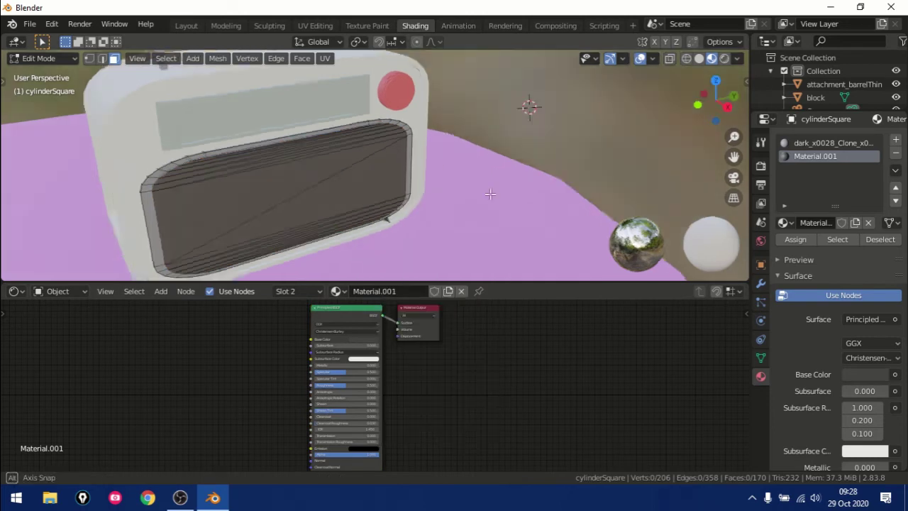
pyautogui.press('Tab')
pyautogui.moveTo(412, 188); pyautogui.dragTo(243, 182, button='middle')
pyautogui.scroll(3, 362, 152)
# Select the stray notch at the speaker's bottom corner and delete its vertices.
pyautogui.press('Tab')
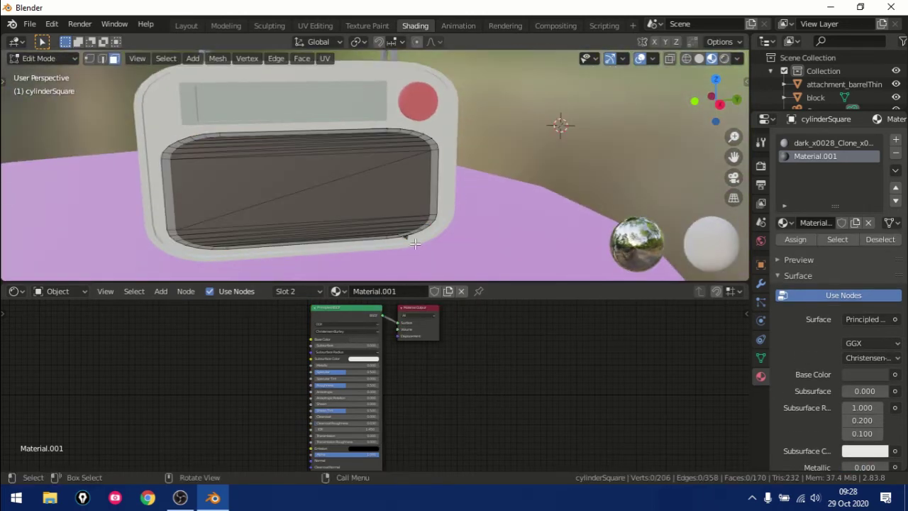
pyautogui.scroll(3, 411, 229)
pyautogui.scroll(2, 426, 181)
pyautogui.scroll(2, 426, 180)
pyautogui.scroll(2, 462, 190)
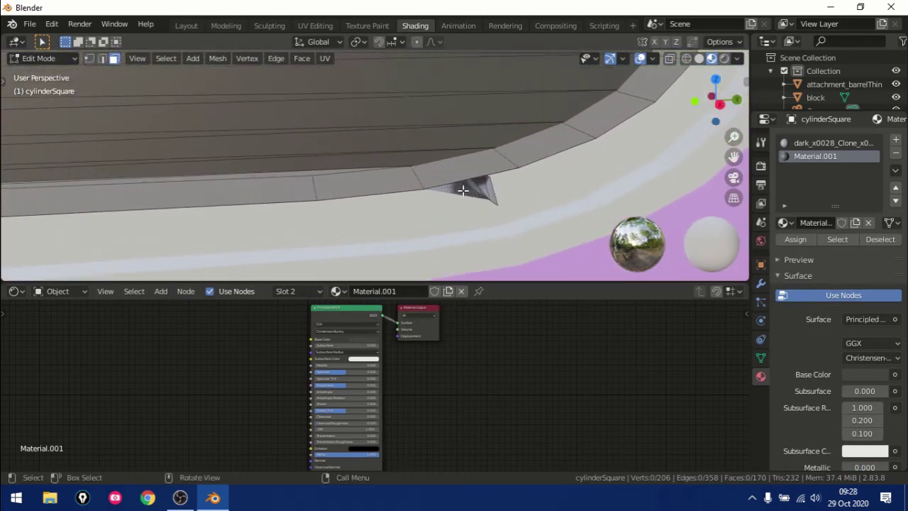
pyautogui.keyDown('ctrl'); pyautogui.click(480, 183); pyautogui.keyUp('ctrl')
pyautogui.press('x')
pyautogui.click(477, 188)
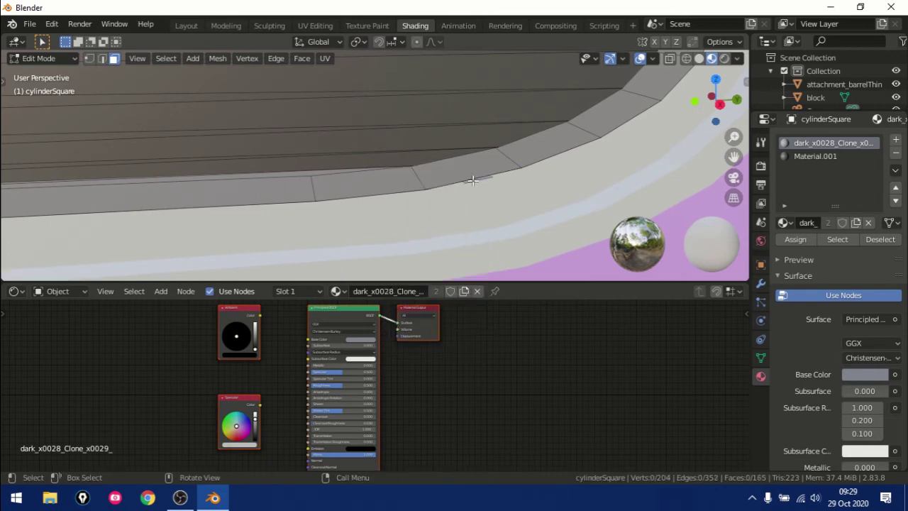
# Place the 3D cursor at the speaker's centre.
pyautogui.scroll(-5, 293, 149)
pyautogui.scroll(-2, 348, 203)
pyautogui.press('g')
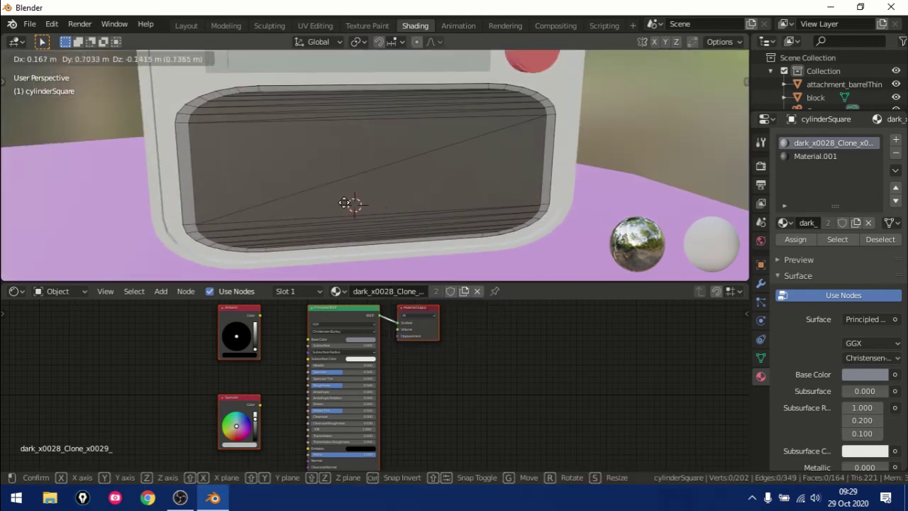
pyautogui.click(349, 201)
pyautogui.moveTo(350, 197); pyautogui.dragTo(361, 213, button='middle')
# Add a second slot to cylinderSquare.001 with new Material.002 and assign it to the side face.
pyautogui.press('Tab')
pyautogui.click(223, 158)
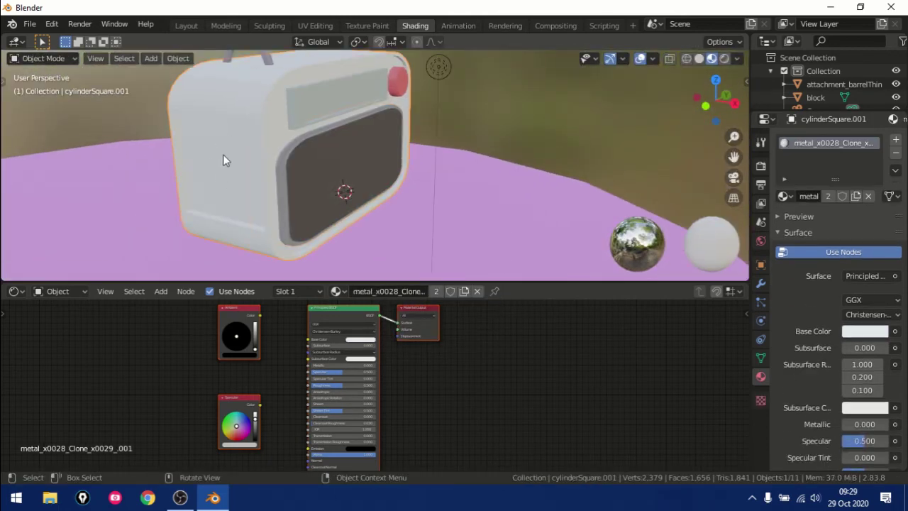
pyautogui.press('Tab')
pyautogui.click(895, 140)
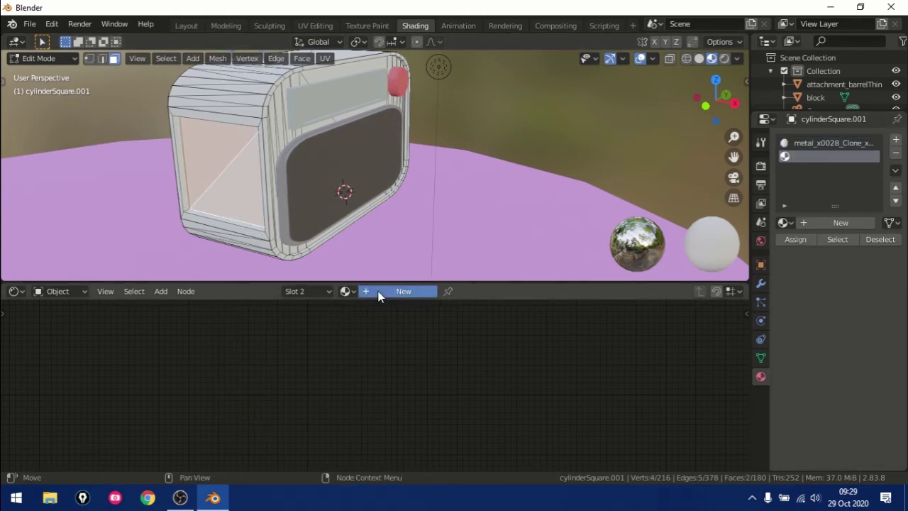
pyautogui.click(378, 291)
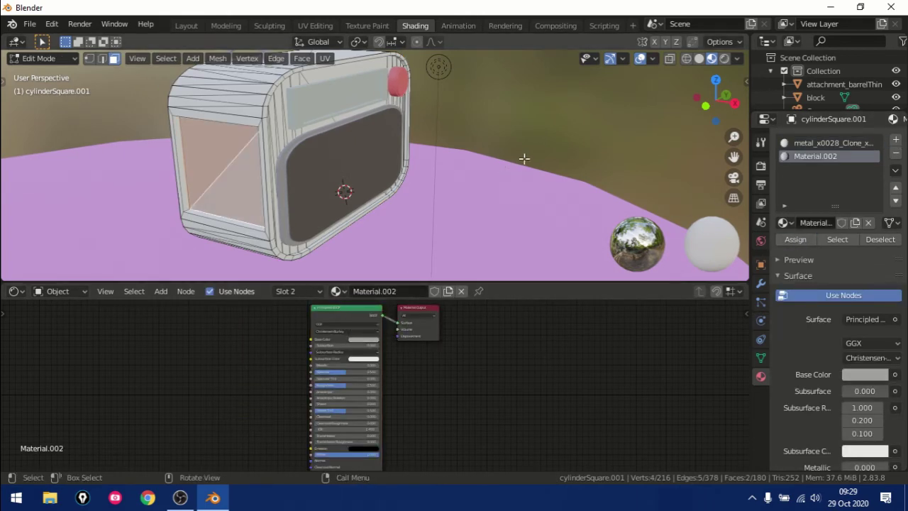
pyautogui.moveTo(524, 158)
pyautogui.mouseDown(button='middle')
pyautogui.moveTo(607, 182)
pyautogui.moveTo(381, 119)
pyautogui.mouseUp(button='middle')
pyautogui.click(795, 239)
pyautogui.press('Tab')
pyautogui.scroll(3, 339, 139)
pyautogui.moveTo(339, 139); pyautogui.dragTo(310, 165, button='middle')
# Give the display block new Material.003 with green base and emission colour, assigned to its front face.
pyautogui.click(310, 143)
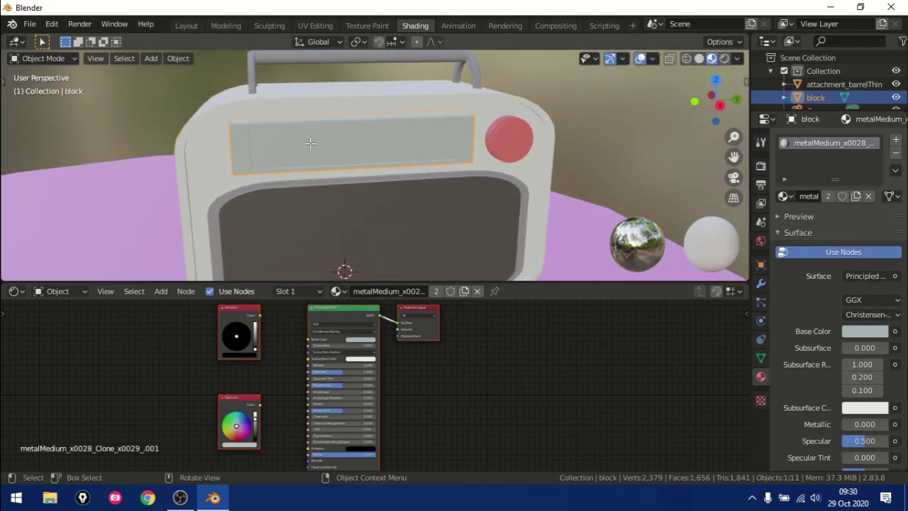
pyautogui.press('Tab')
pyautogui.click(895, 140)
pyautogui.click(398, 290)
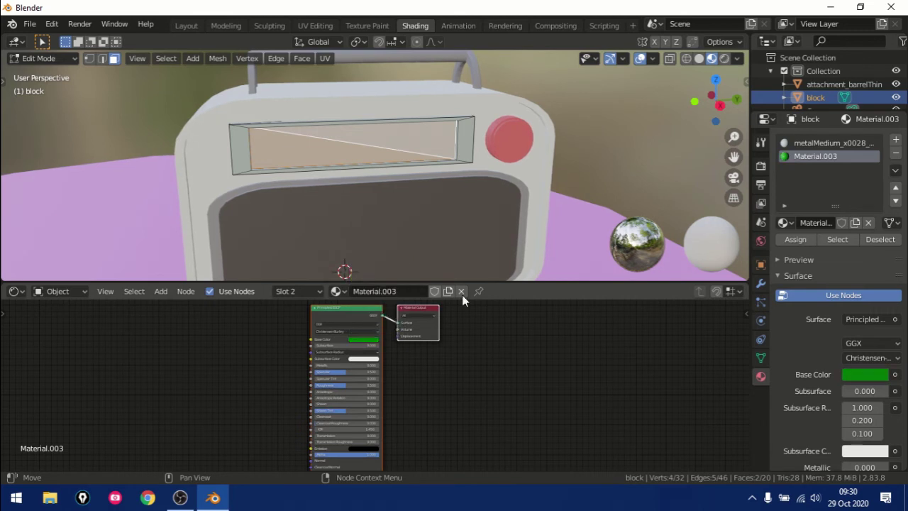
pyautogui.scroll(4, 425, 382)
pyautogui.click(392, 354)
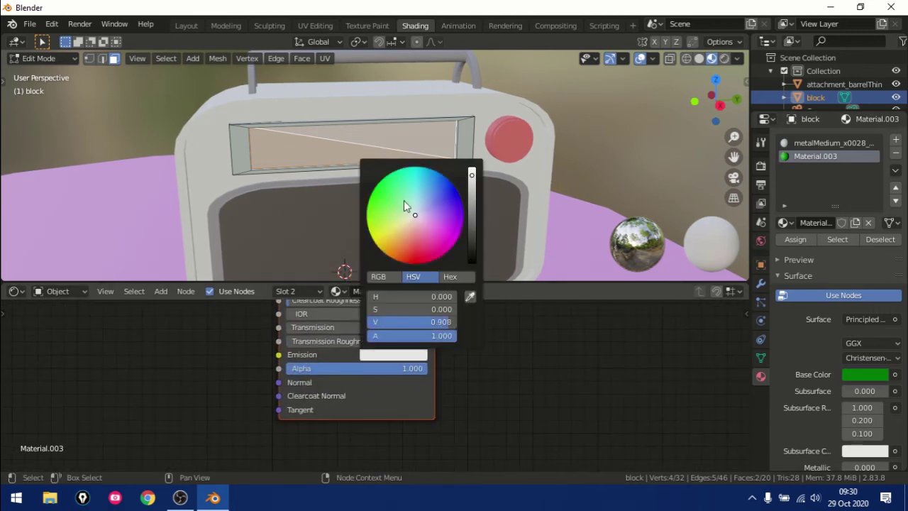
pyautogui.click(800, 240)
pyautogui.press('Tab')
# Select both pieces of the radio's handle.
pyautogui.moveTo(391, 138)
pyautogui.mouseDown(button='middle')
pyautogui.moveTo(429, 199)
pyautogui.moveTo(357, 198)
pyautogui.mouseUp(button='middle')
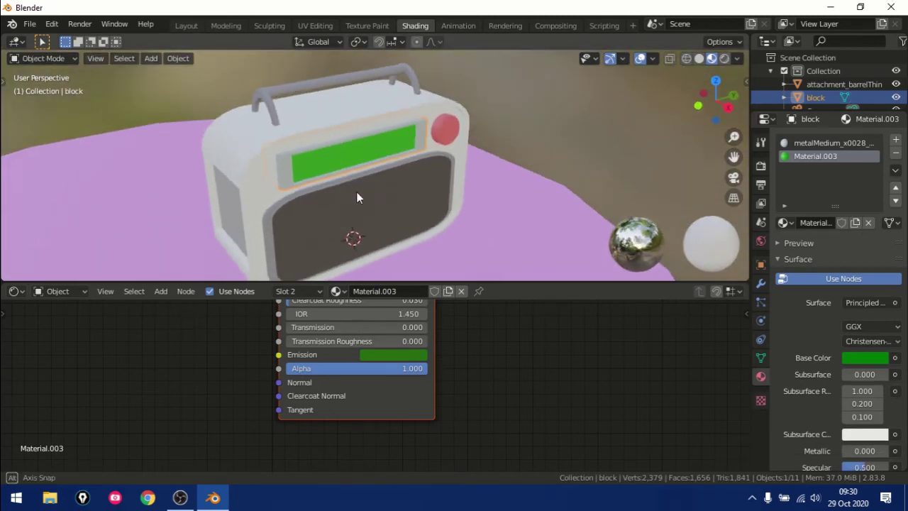
pyautogui.click(265, 99)
pyautogui.keyDown('shift'); pyautogui.click(411, 79); pyautogui.keyUp('shift')
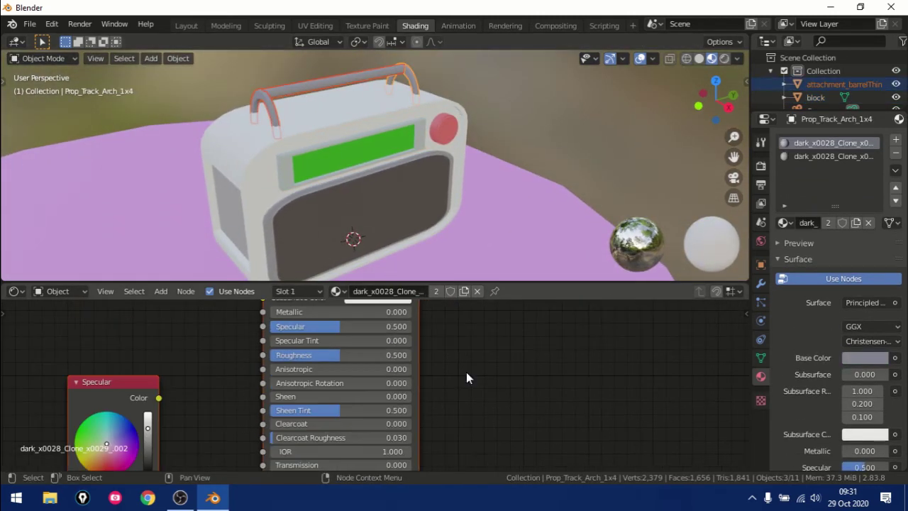
# Remove the handle's extra slot and give the handle arch dark_x0028_Clone_x0029_.002.
pyautogui.moveTo(466, 371); pyautogui.dragTo(474, 403, button='middle')
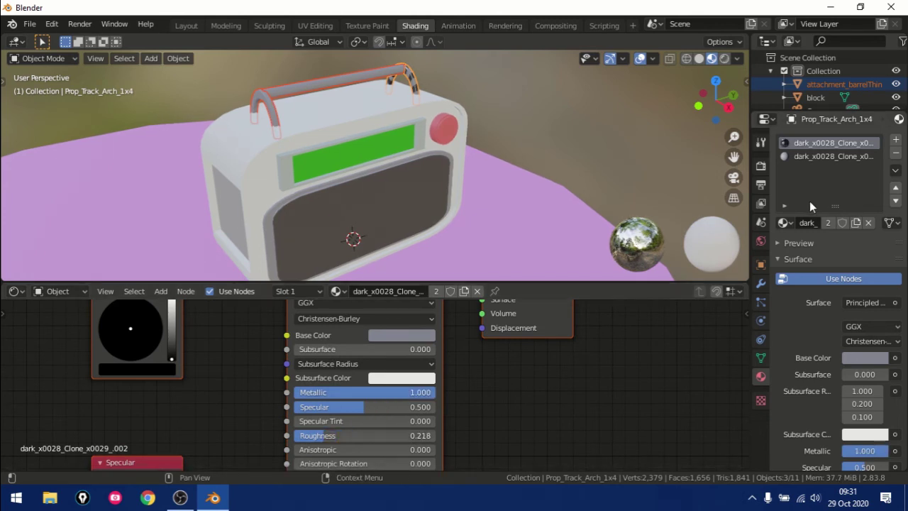
pyautogui.click(896, 153)
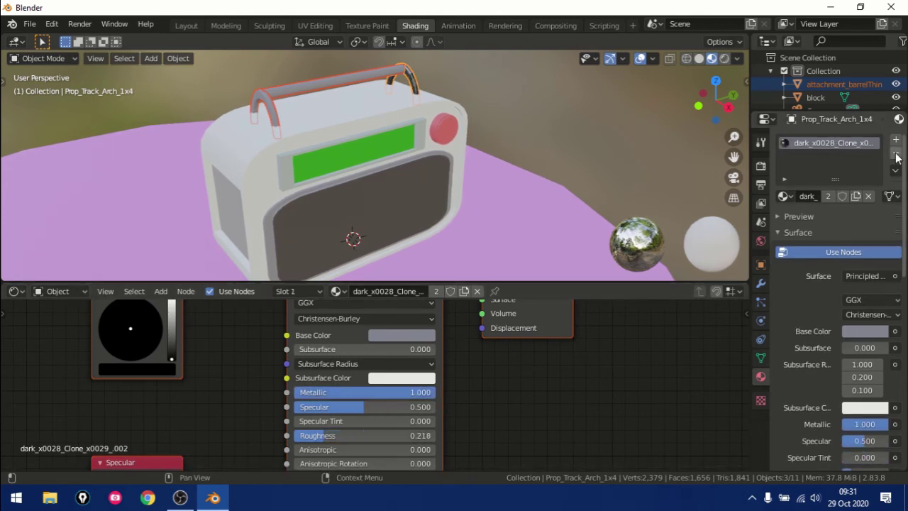
pyautogui.click(319, 88)
pyautogui.click(783, 196)
pyautogui.click(264, 105)
pyautogui.click(783, 223)
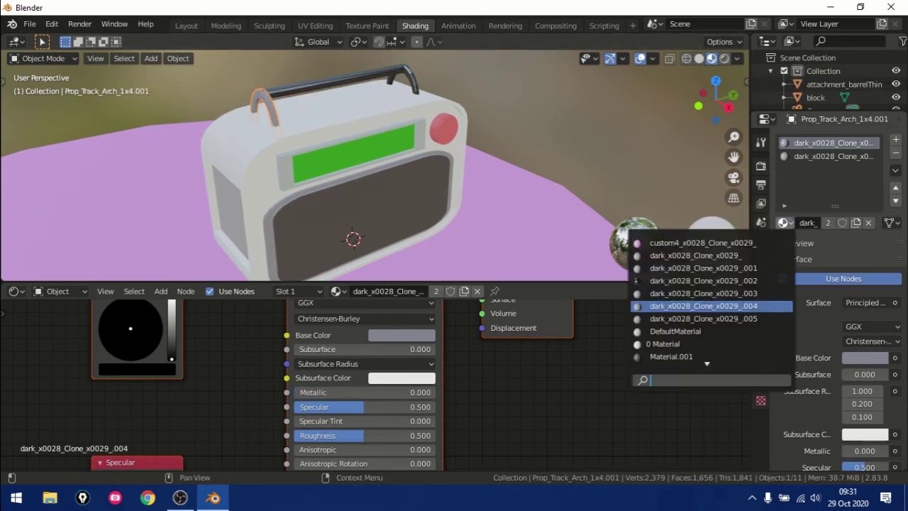
pyautogui.click(703, 280)
pyautogui.click(808, 155)
# Give the speaker the dark metallic dark_x0028_Clone_x0029_.002 material.
pyautogui.moveTo(729, 279)
pyautogui.mouseDown(button='middle')
pyautogui.moveTo(406, 173)
pyautogui.moveTo(592, 132)
pyautogui.mouseUp(button='middle')
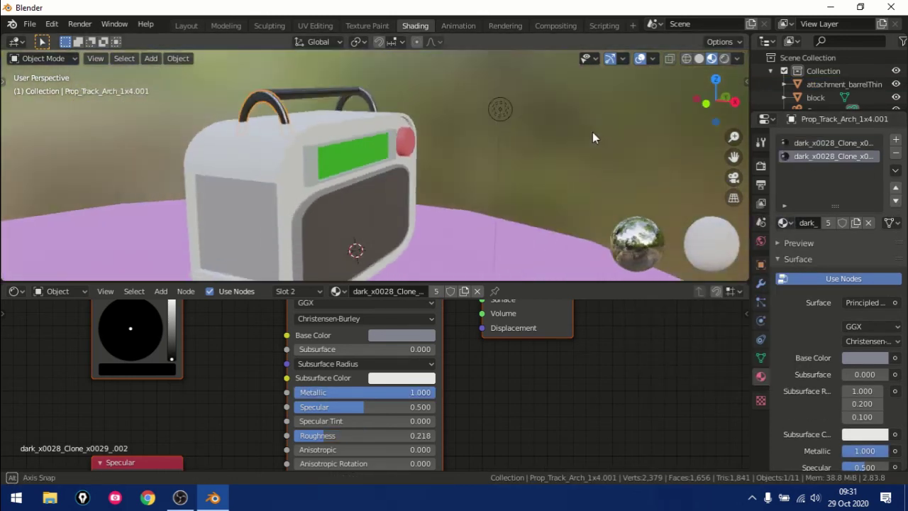
pyautogui.click(468, 172)
pyautogui.moveTo(468, 172); pyautogui.dragTo(638, 159, button='middle')
pyautogui.click(783, 222)
pyautogui.click(715, 277)
pyautogui.moveTo(715, 277); pyautogui.dragTo(561, 235, button='middle')
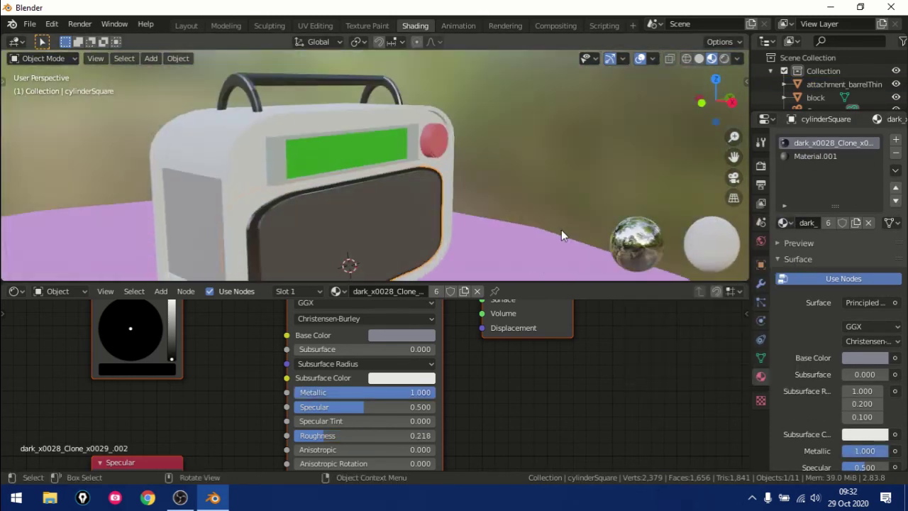
# Give the display frame block the dark_x0028_Clone_x0029_.002 material too.
pyautogui.click(816, 97)
pyautogui.click(810, 143)
pyautogui.click(783, 223)
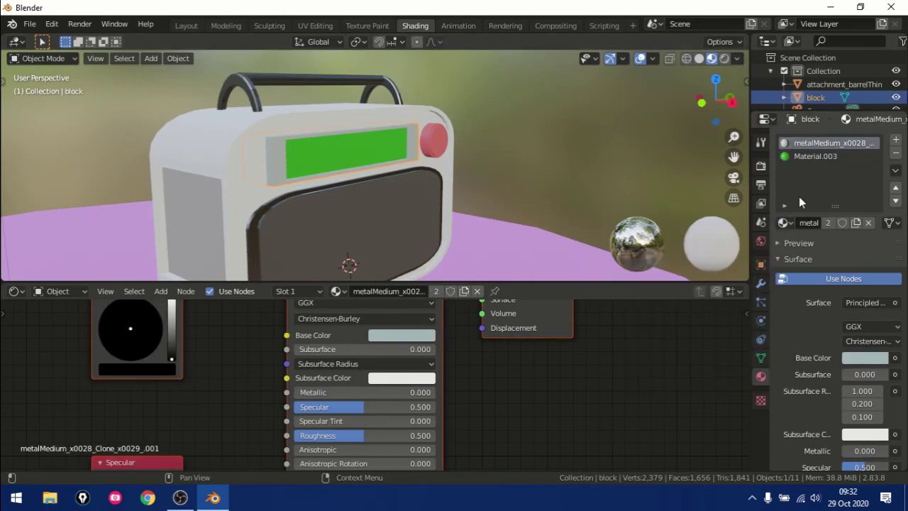
pyautogui.click(783, 222)
pyautogui.scroll(5, 709, 269)
pyautogui.click(697, 278)
pyautogui.moveTo(697, 277)
pyautogui.mouseDown(button='middle')
pyautogui.moveTo(370, 175)
pyautogui.moveTo(447, 164)
pyautogui.moveTo(431, 140)
pyautogui.moveTo(569, 168)
pyautogui.moveTo(201, 216)
pyautogui.moveTo(188, 225)
pyautogui.moveTo(442, 194)
pyautogui.moveTo(573, 134)
pyautogui.mouseUp(button='middle')
# Make the knob brighter red with Metallic 0.395 and lower the body's Material.002 roughness to 0.282.
pyautogui.click(573, 135)
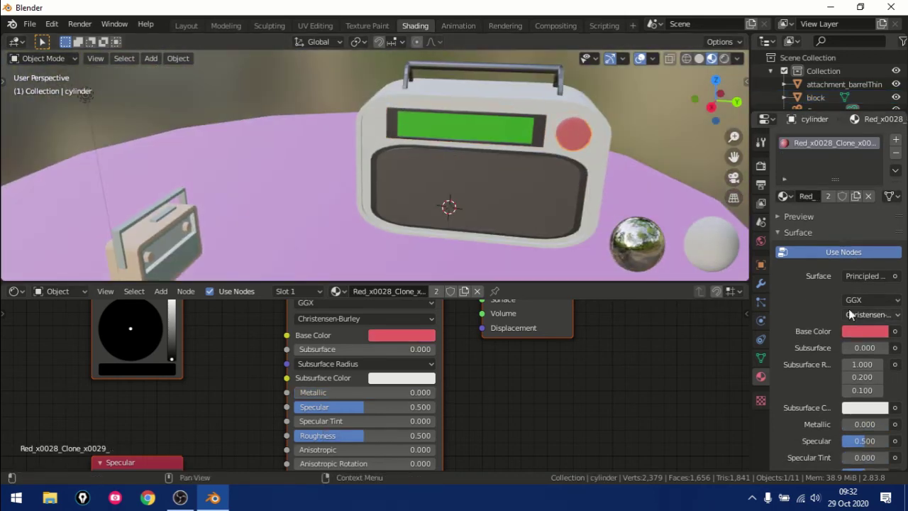
pyautogui.click(864, 331)
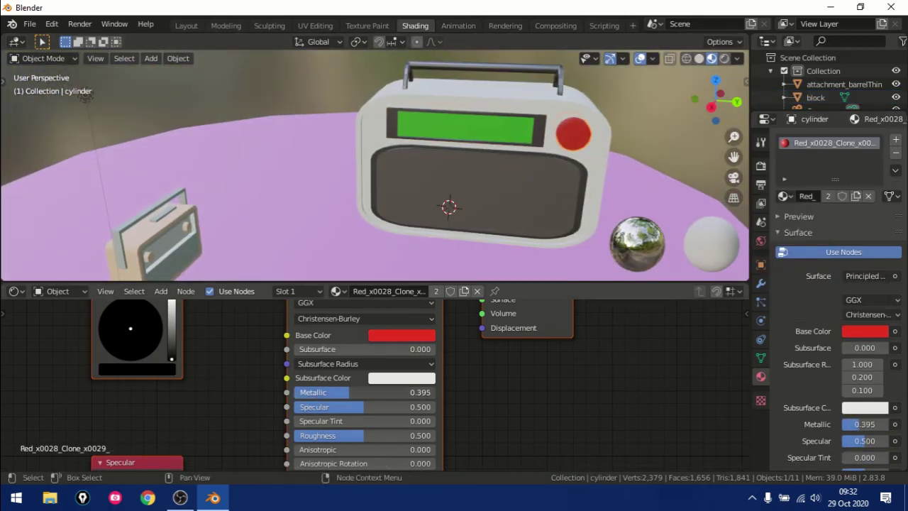
pyautogui.click(369, 199)
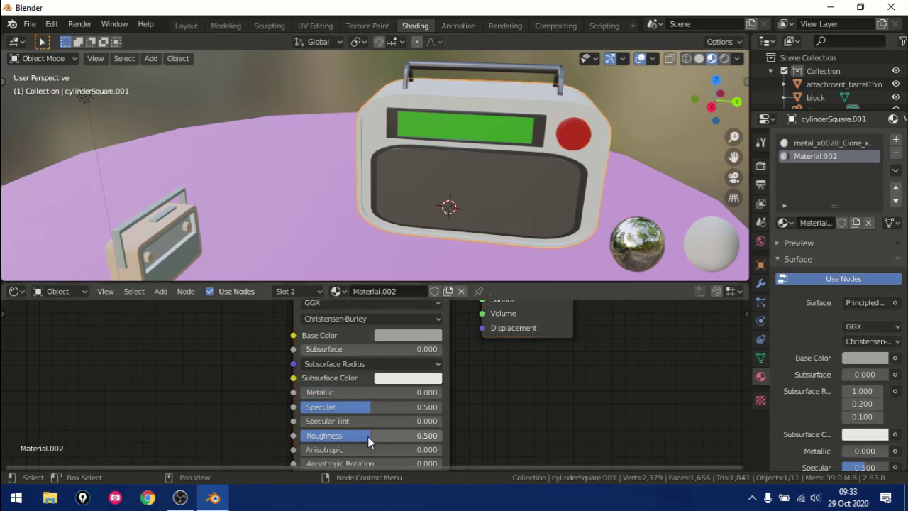
pyautogui.moveTo(453, 185)
pyautogui.mouseDown(button='middle')
pyautogui.moveTo(543, 157)
pyautogui.moveTo(69, 146)
pyautogui.mouseUp(button='middle')
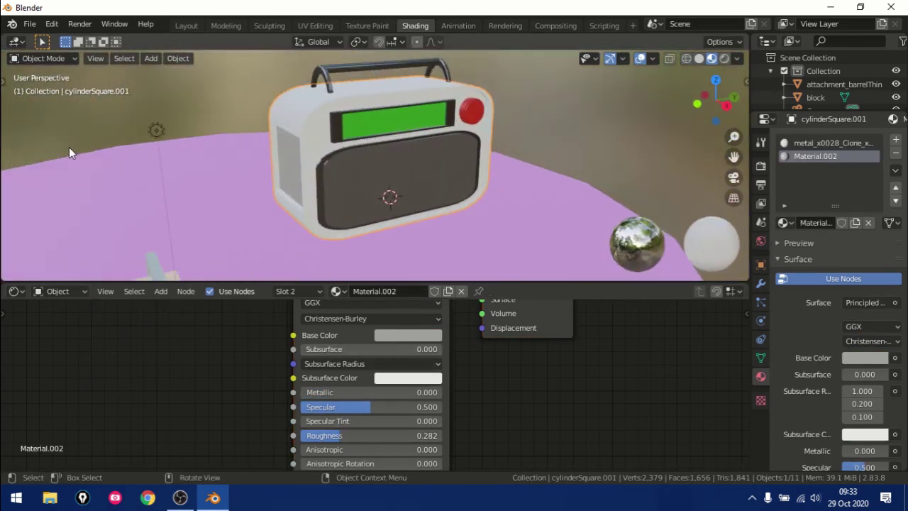